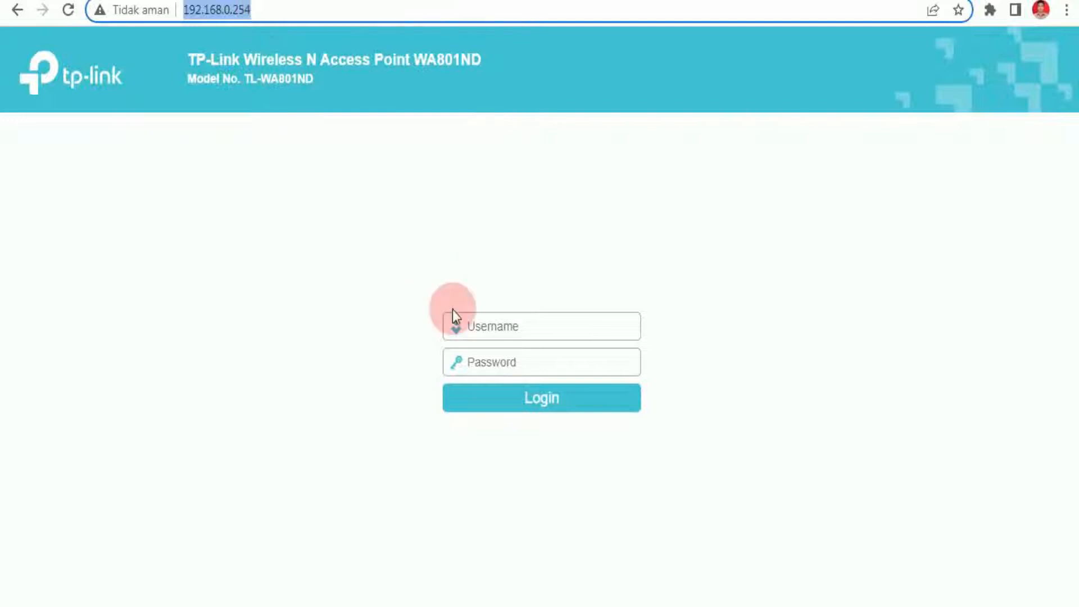
Log in with the admin username and its password, then go to the Operation Mode settings.
{"action": "left_click", "coordinate": [476, 330]}
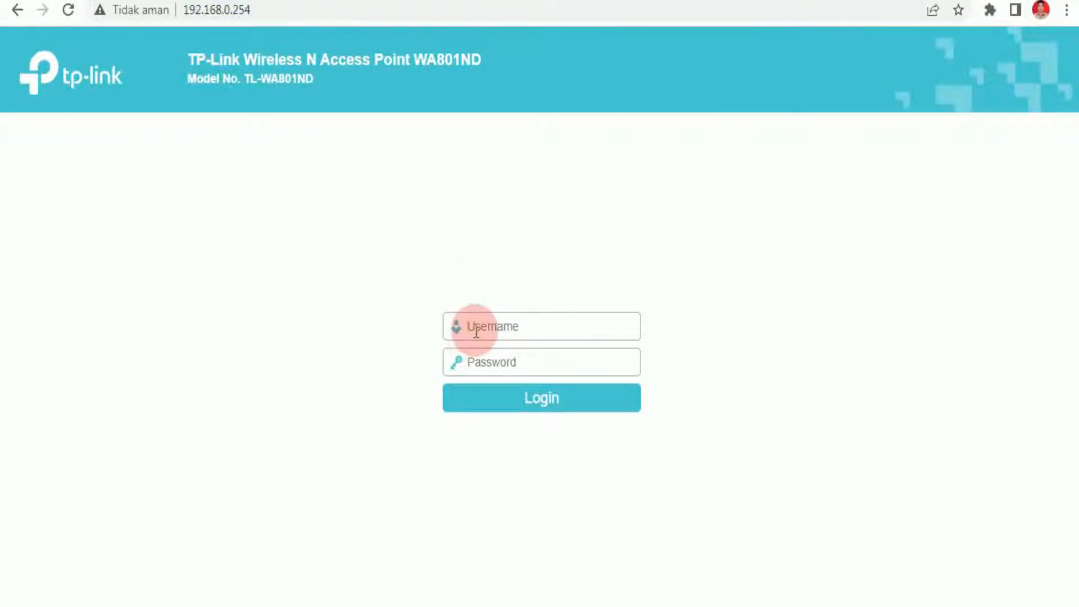
{"action": "type", "text": "admin"}
{"action": "key", "text": "Tab"}
{"action": "type", "text": "admin"}
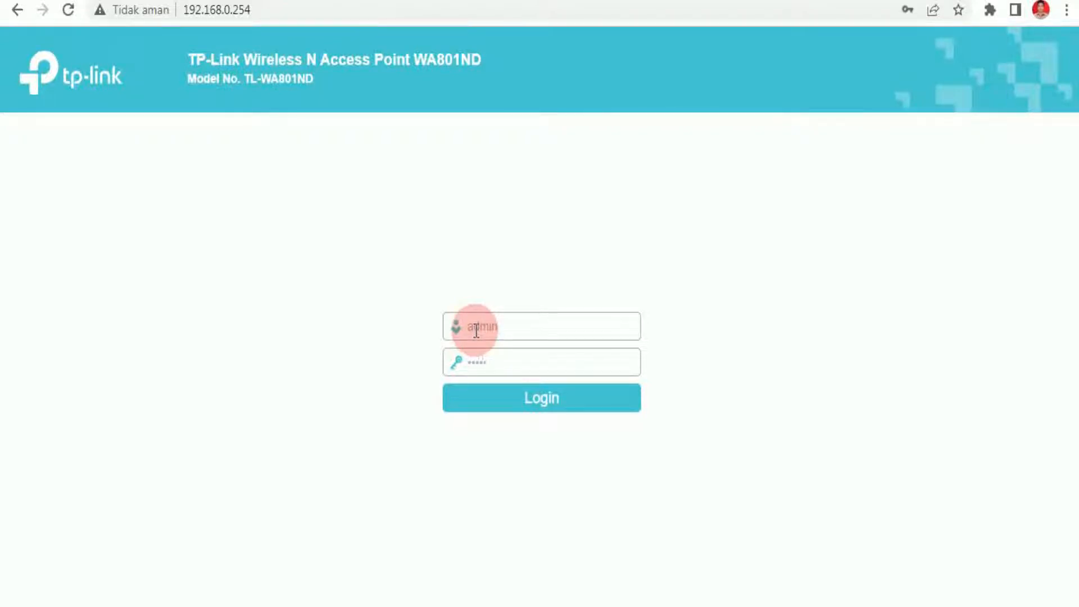
{"action": "key", "text": "Return"}
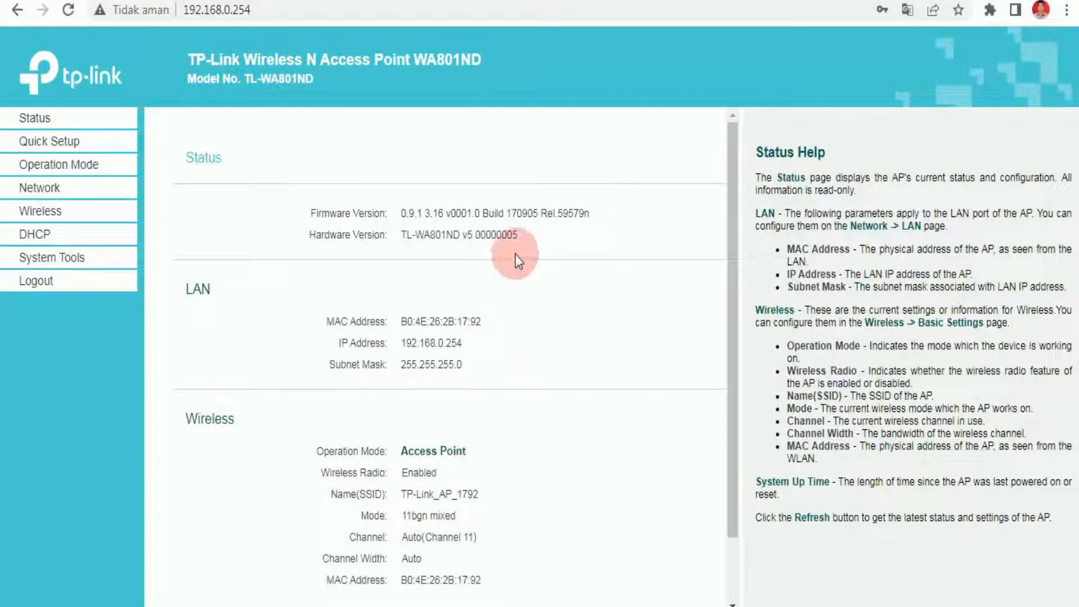
{"action": "left_click", "coordinate": [78, 169]}
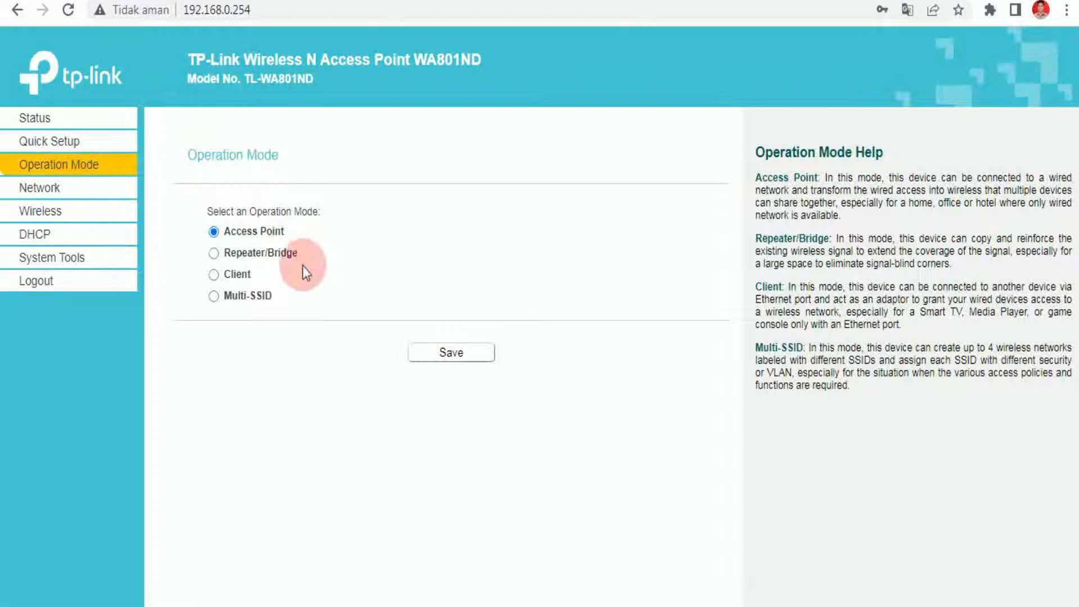
Switch the operation mode from Access Point to Client and save it.
{"action": "left_click", "coordinate": [213, 275]}
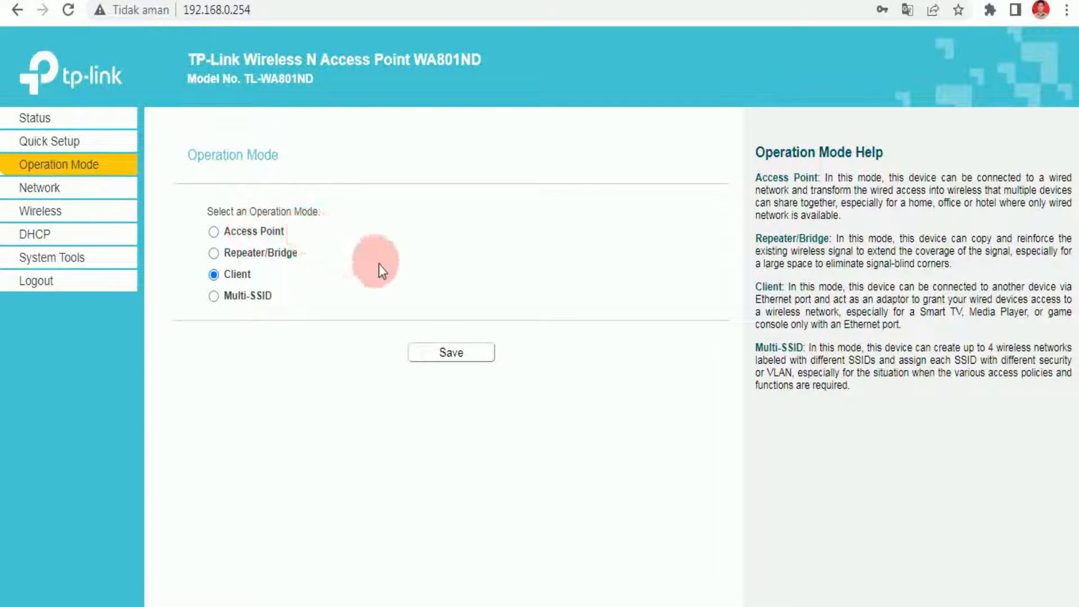
{"action": "left_click", "coordinate": [450, 360]}
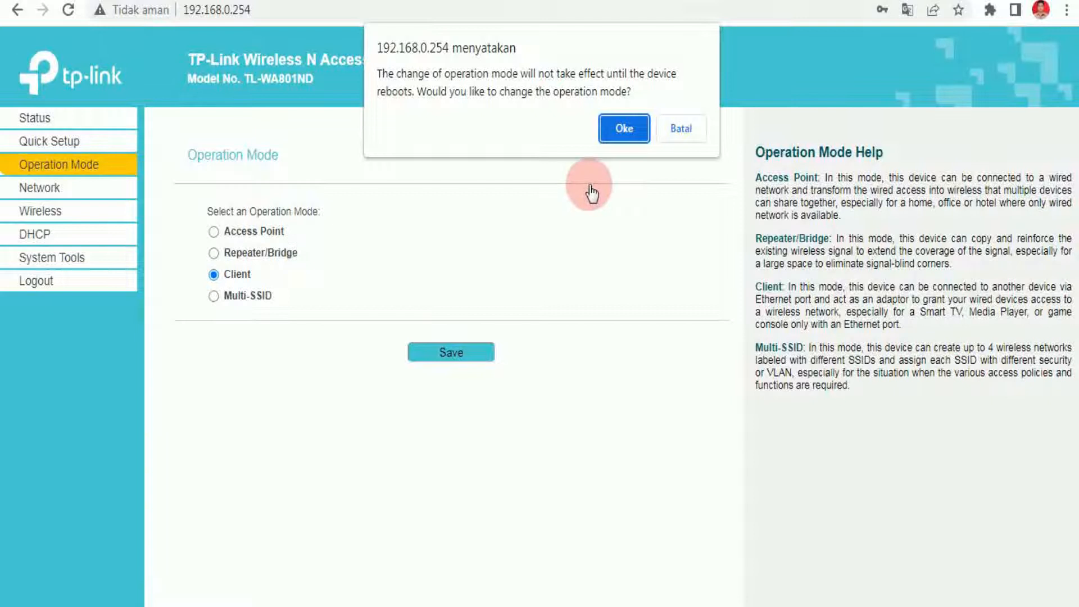
Confirm the mode change and reboot, then reload the access point's page.
{"action": "left_click", "coordinate": [615, 134]}
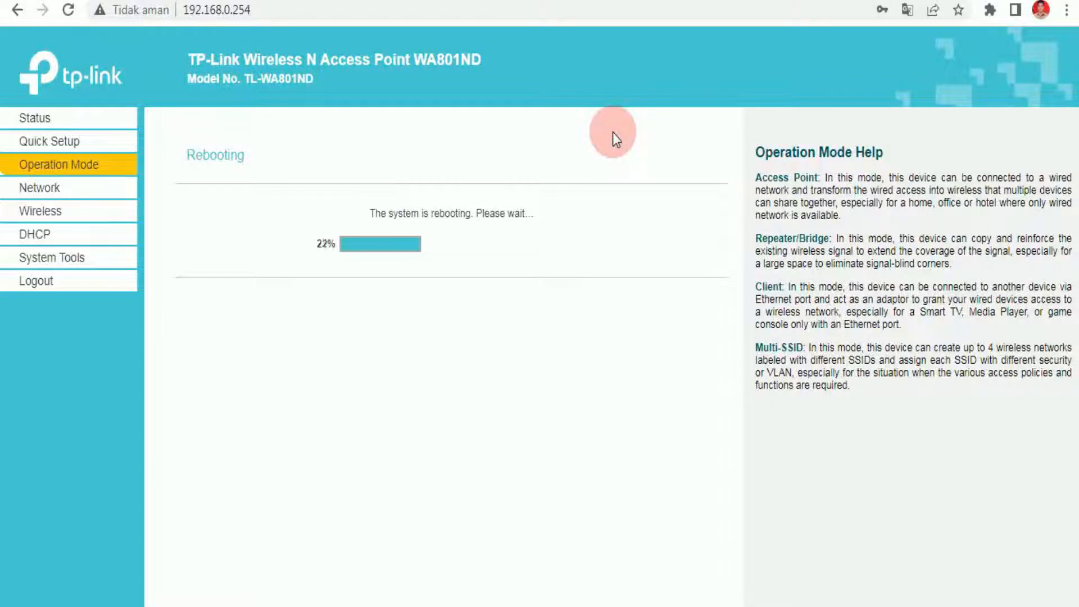
{"action": "left_click", "coordinate": [543, 18]}
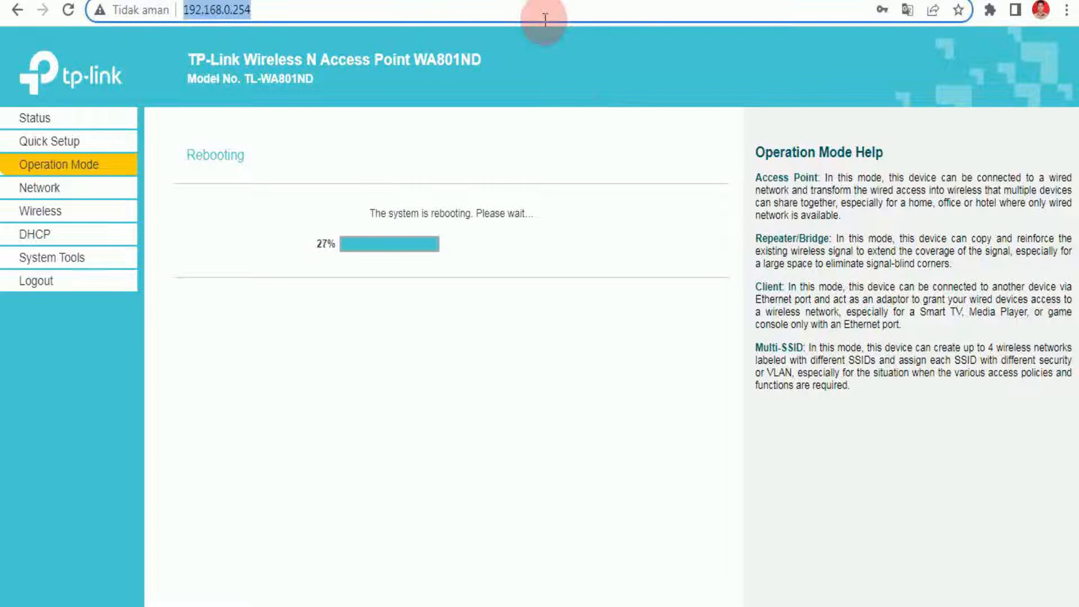
{"action": "key", "text": "Return"}
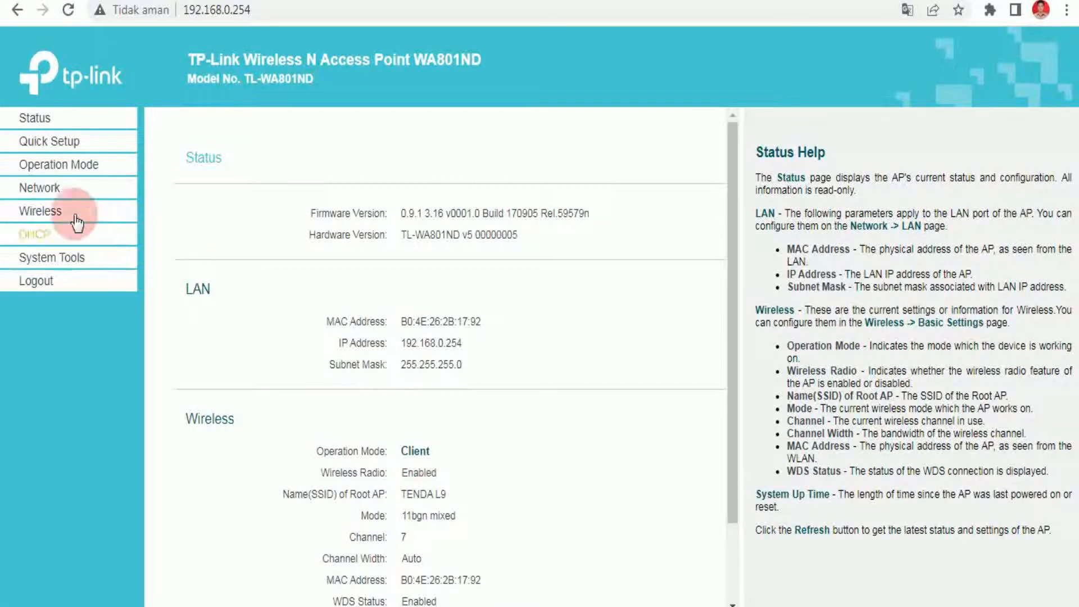
Expand Network, review the Client-mode status, and reload the 192.168.0.254 page.
{"action": "left_click", "coordinate": [56, 194]}
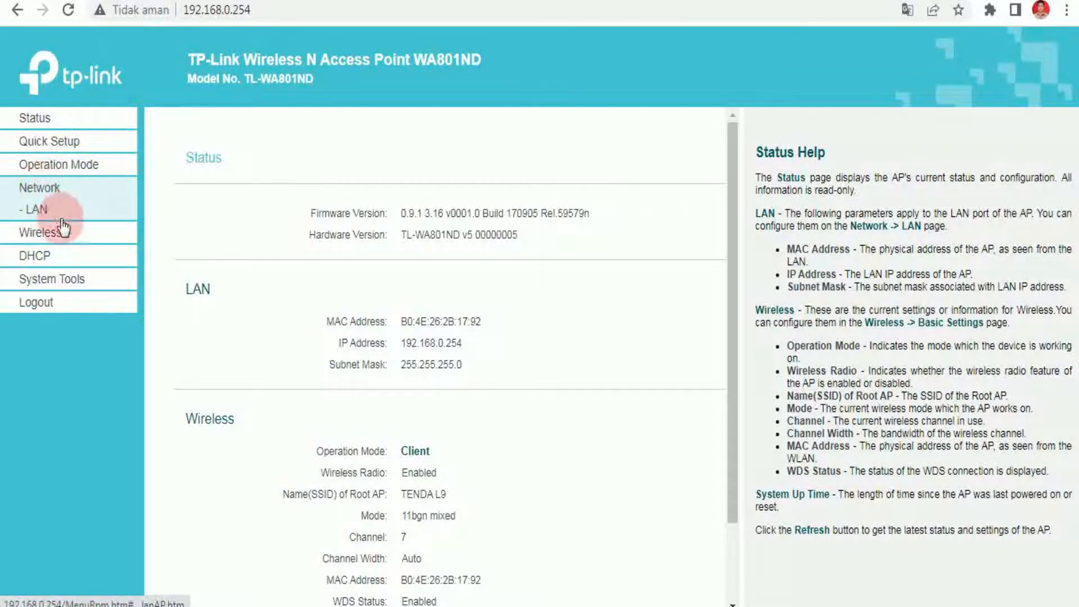
{"action": "scroll", "coordinate": [267, 285], "scroll_direction": "down", "scroll_amount": 2}
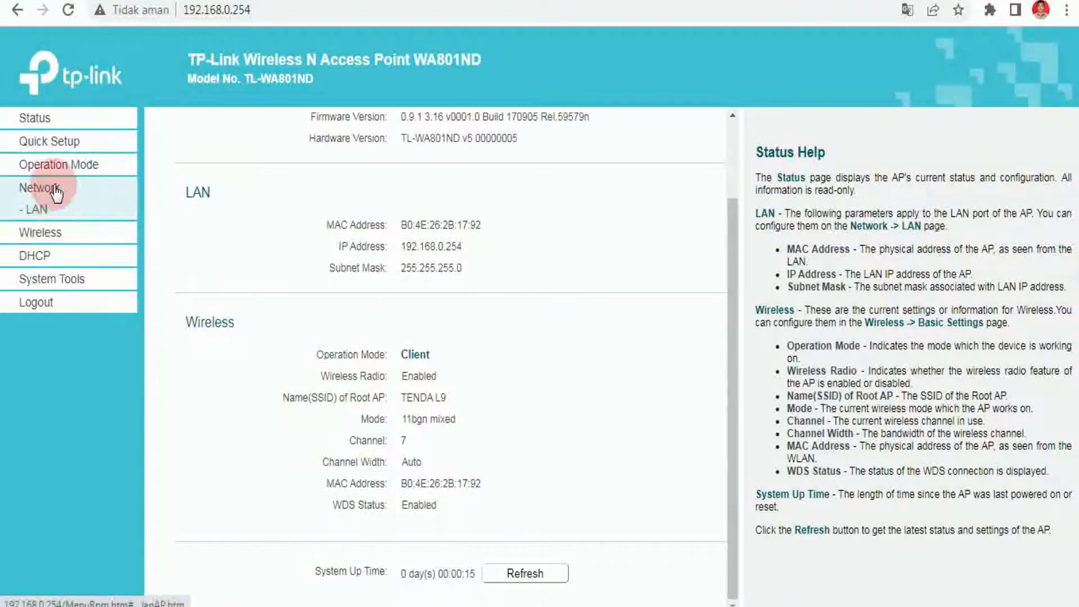
{"action": "left_click", "coordinate": [67, 11]}
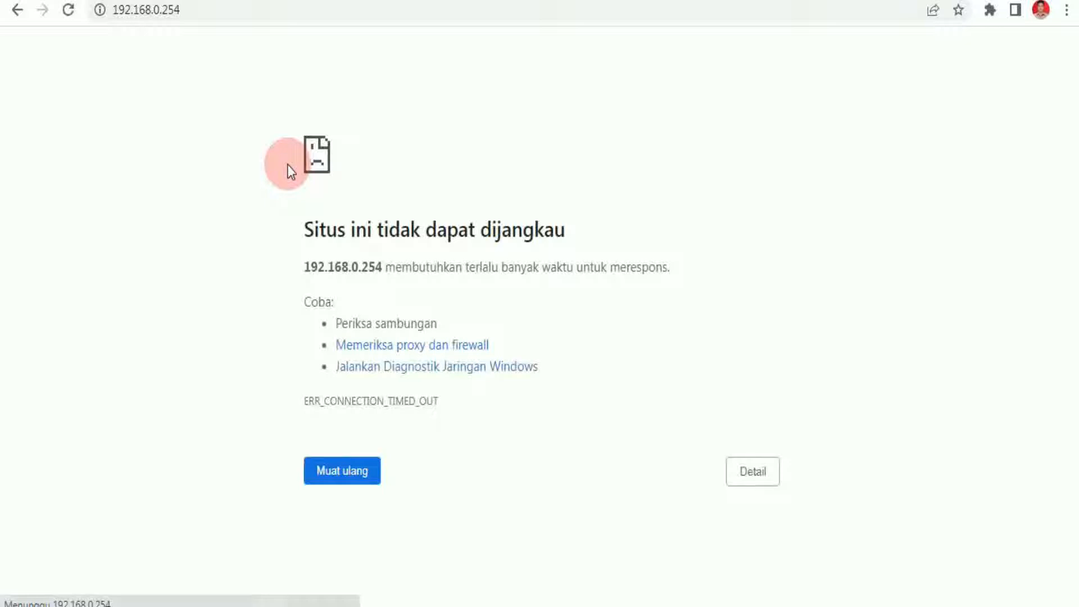
Retry the old address, then reach the access point through tplinkap.net.
{"action": "left_click", "coordinate": [249, 12]}
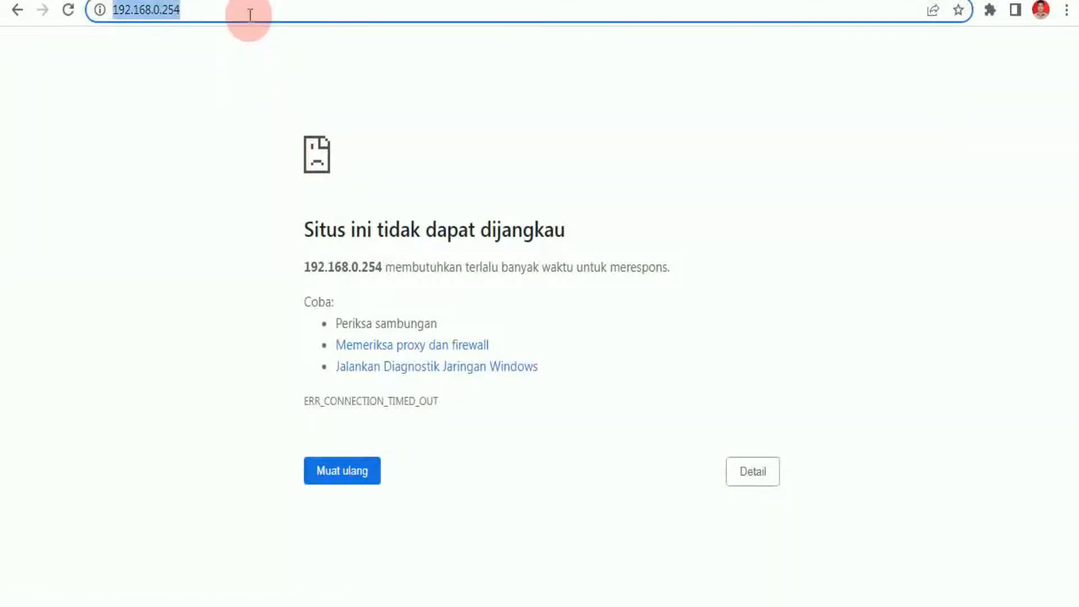
{"action": "key", "text": "Return"}
{"action": "type", "text": "tplinkap.net"}
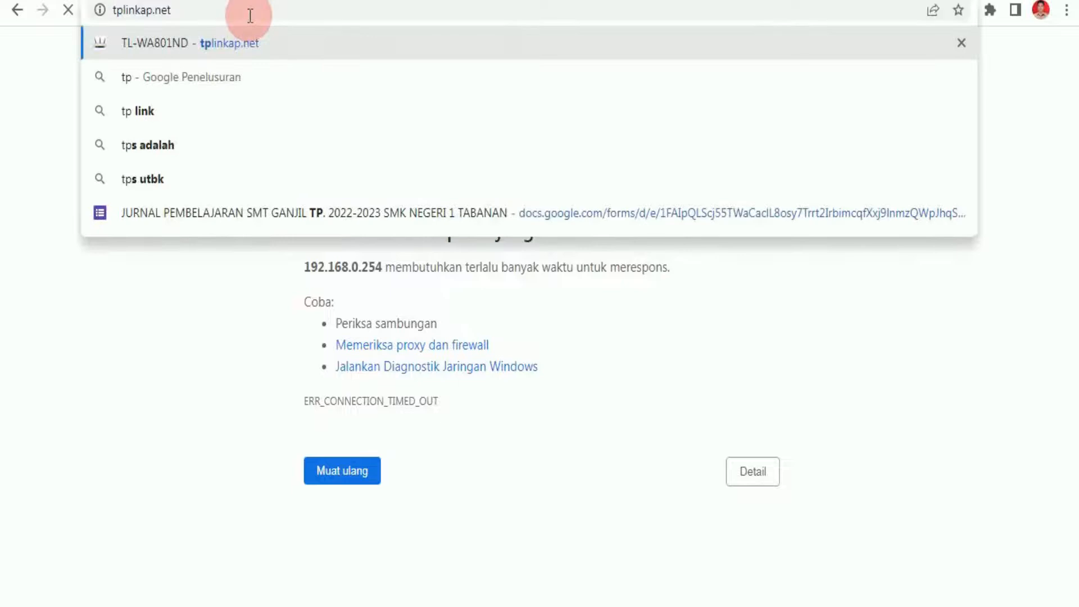
{"action": "key", "text": "Return"}
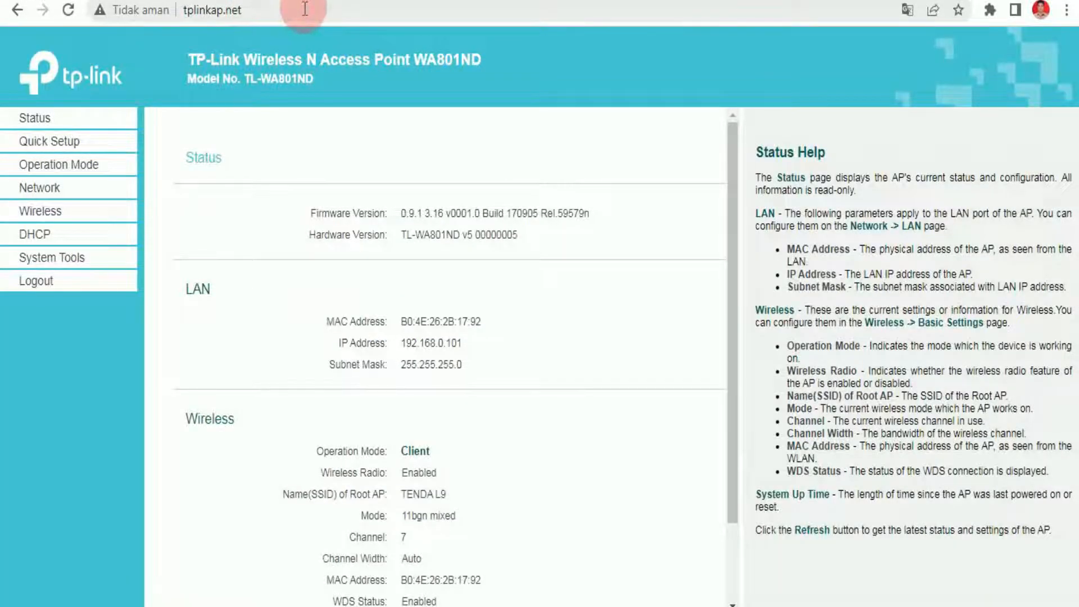
Set the LAN type to Static IP 192.168.0.254, mask 255.255.255.0, and save.
{"action": "left_click", "coordinate": [50, 190]}
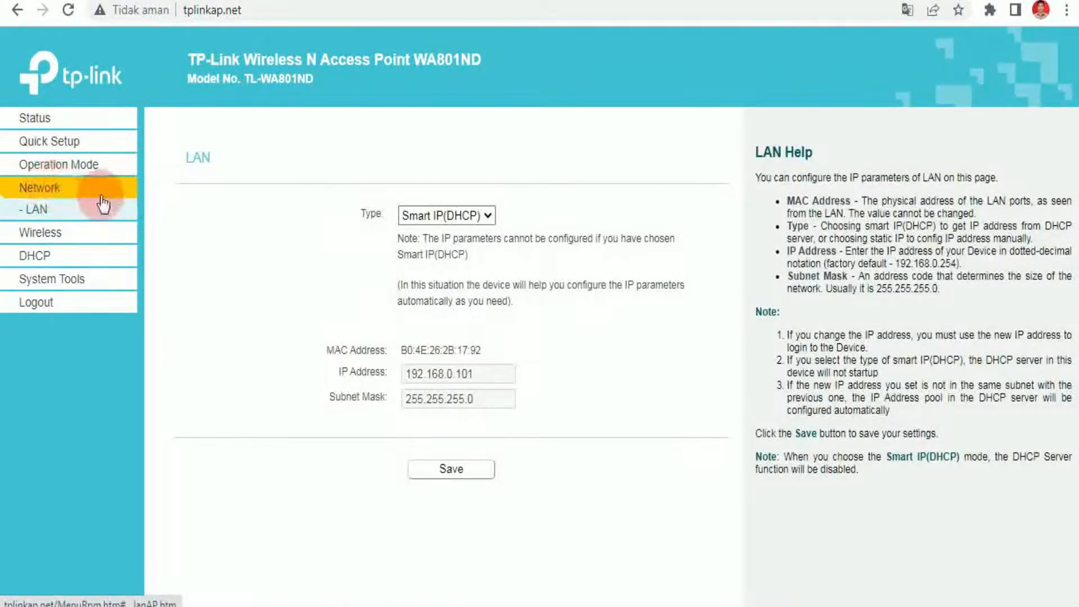
{"action": "left_click", "coordinate": [466, 217]}
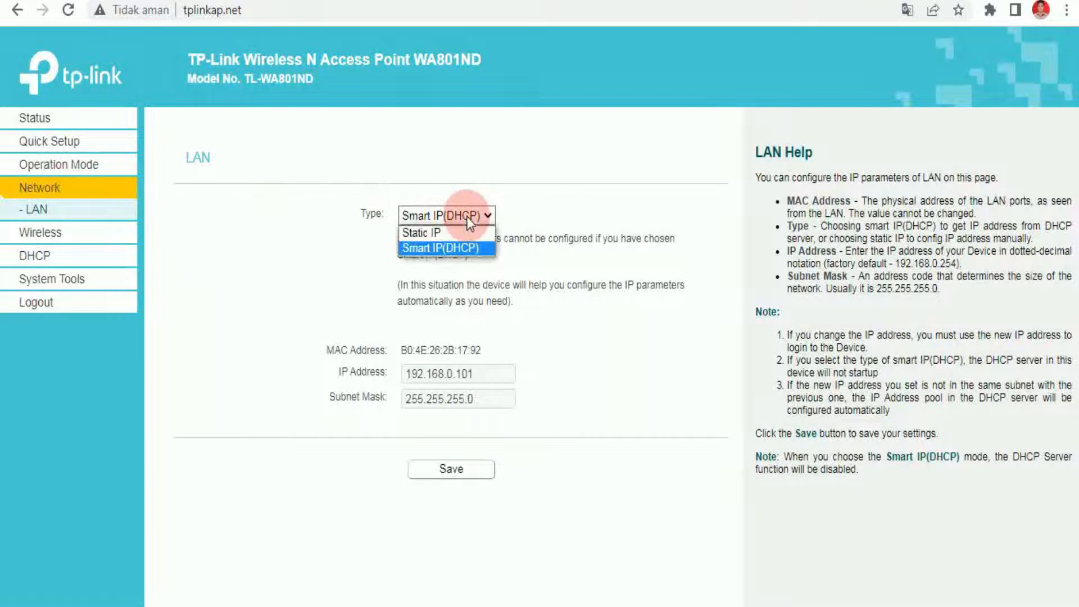
{"action": "left_click", "coordinate": [460, 231]}
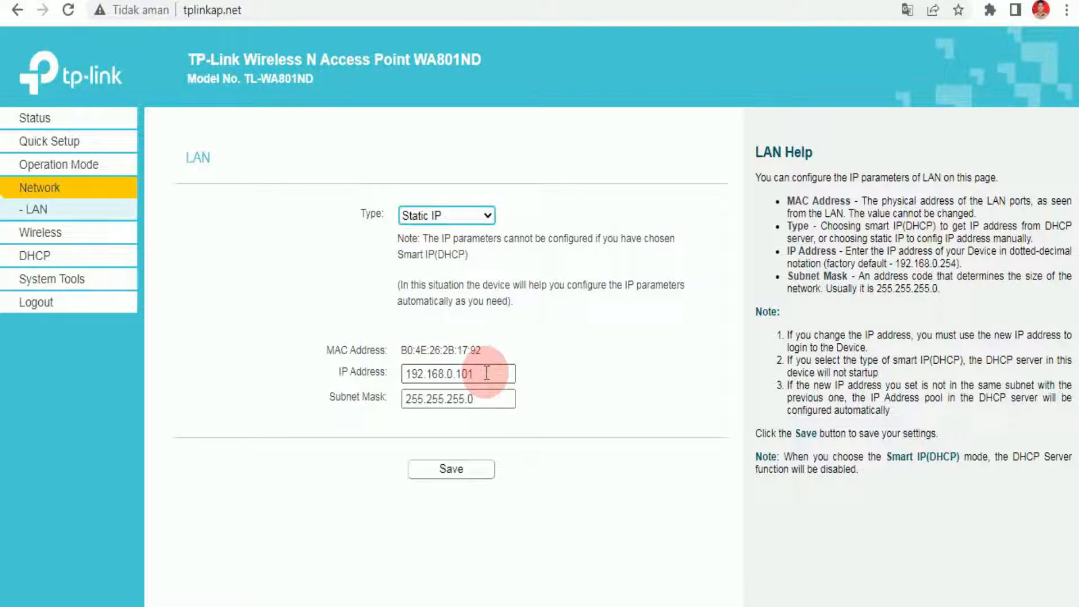
{"action": "left_click", "coordinate": [488, 373]}
{"action": "key", "text": "BackSpace"}
{"action": "key", "text": "BackSpace"}
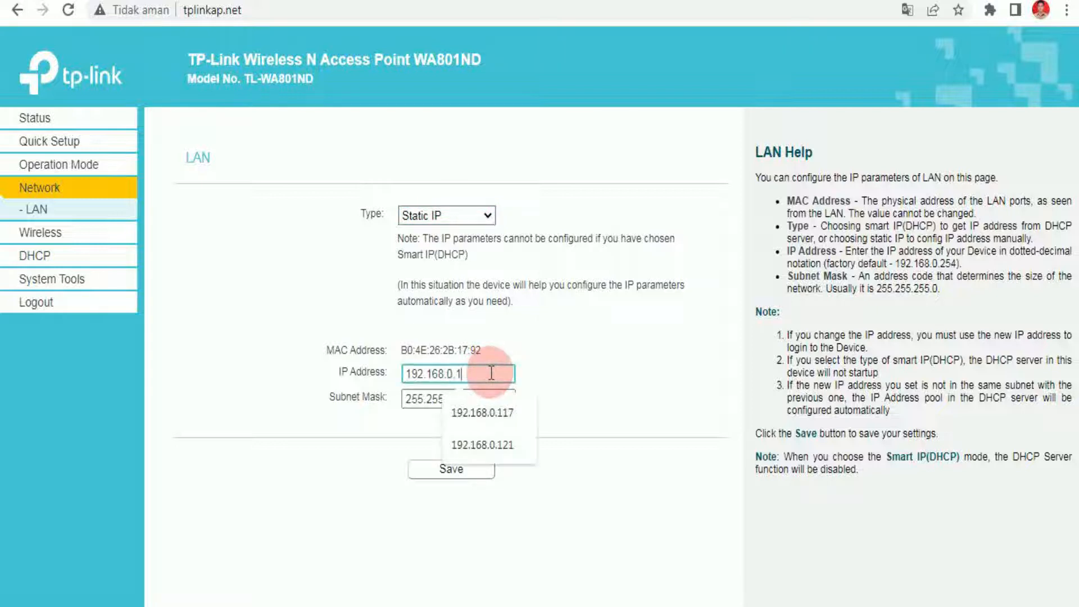
{"action": "key", "text": "BackSpace"}
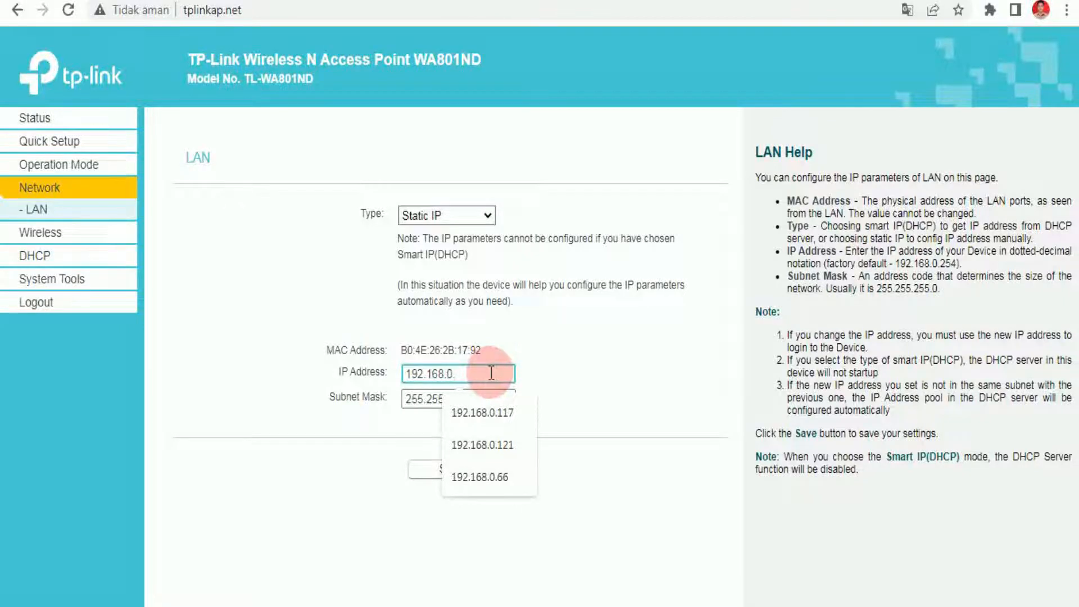
{"action": "type", "text": "254"}
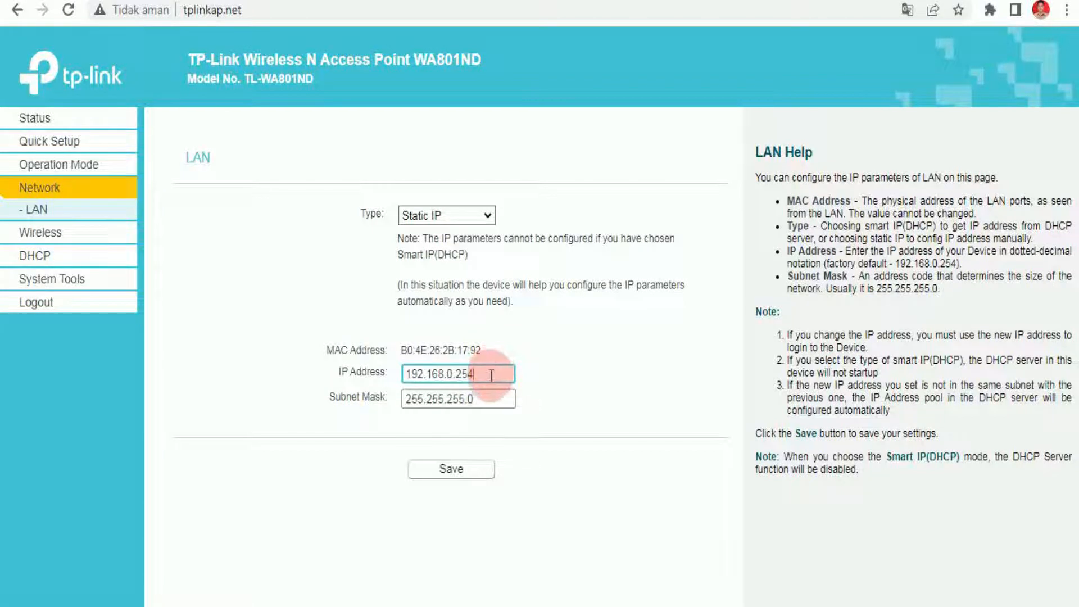
{"action": "left_click_drag", "start_coordinate": [491, 376], "coordinate": [387, 377]}
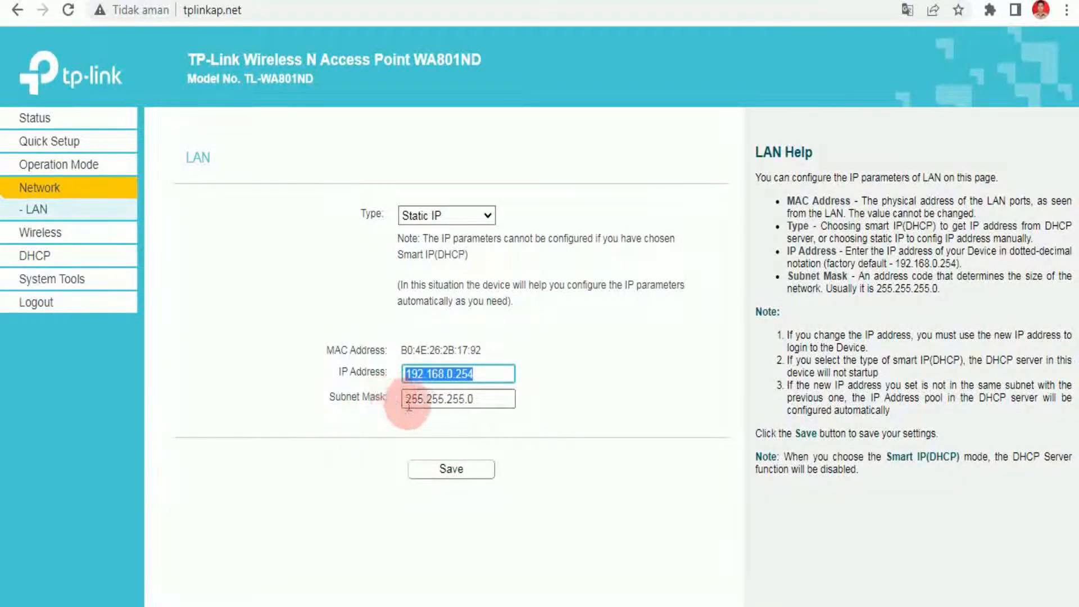
{"action": "left_click", "coordinate": [435, 480]}
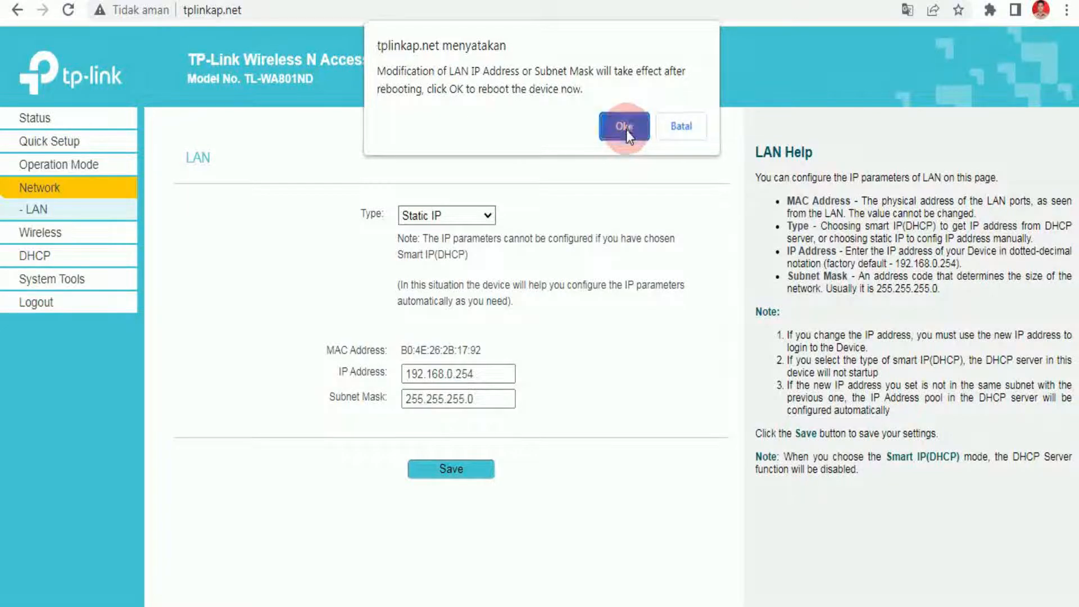
Confirm the reboot to apply the static LAN IP and reload the page afterwards.
{"action": "left_click", "coordinate": [626, 130]}
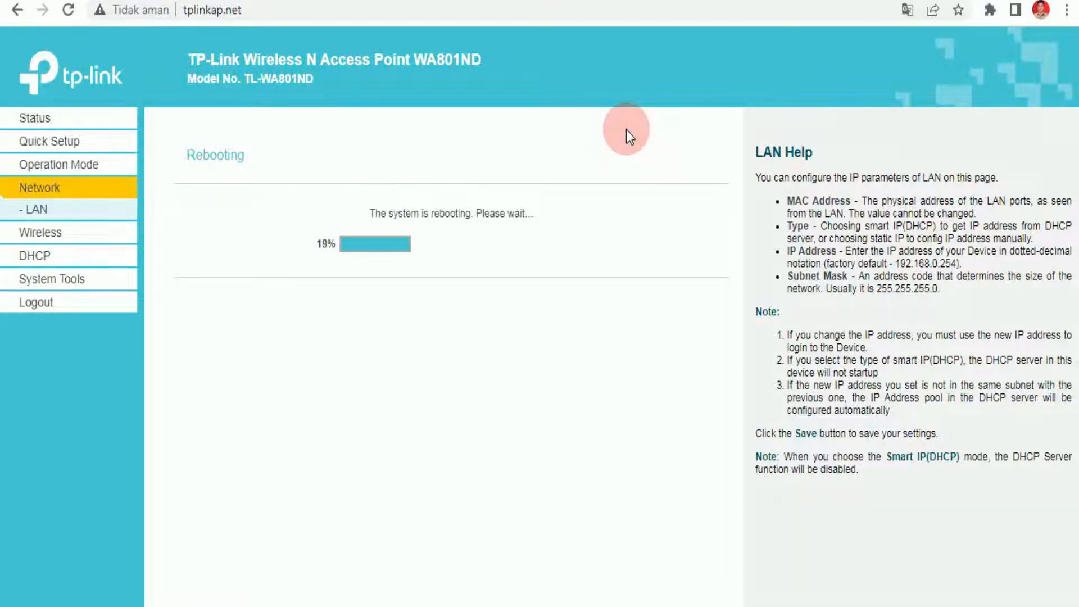
{"action": "left_click", "coordinate": [67, 13]}
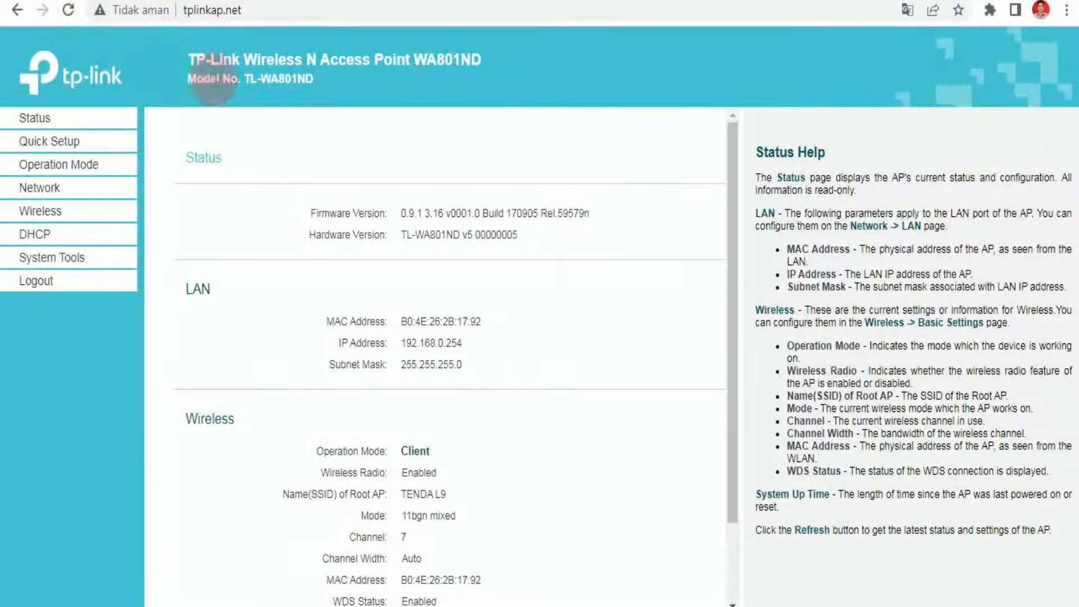
{"action": "left_click", "coordinate": [112, 144]}
Scan for nearby networks and review the 32-entry AP list, TENDA L9 strongest on channel 7.
{"action": "left_click", "coordinate": [49, 210]}
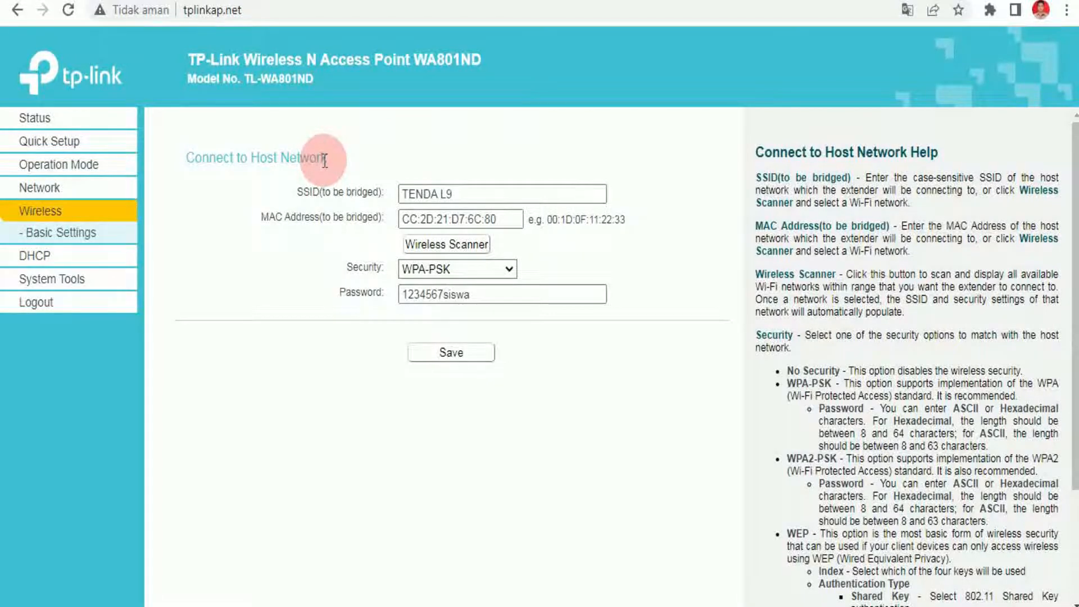
{"action": "left_click", "coordinate": [481, 250]}
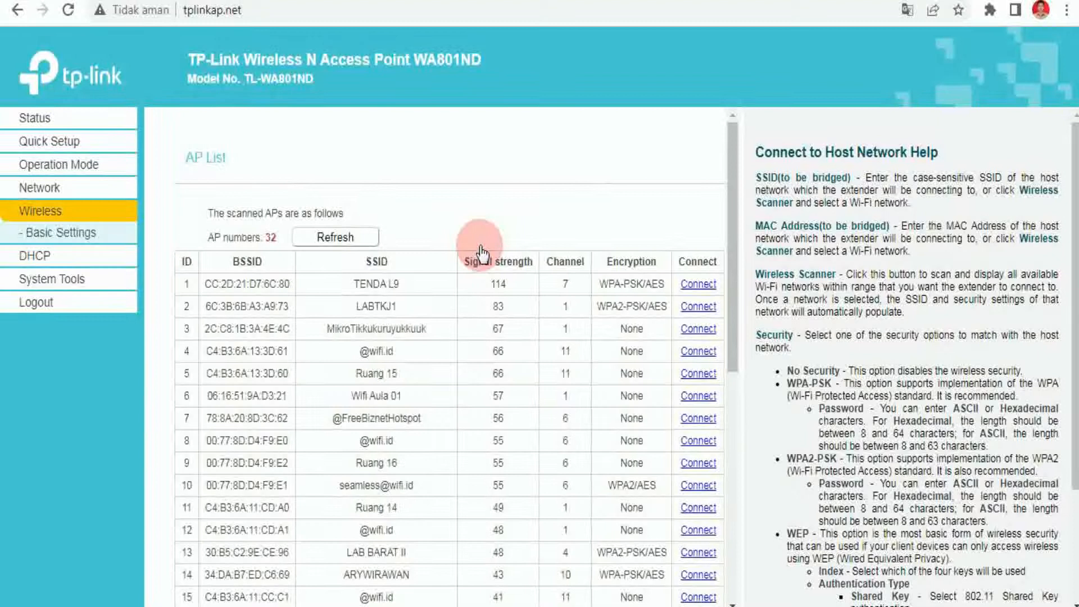
{"action": "scroll", "coordinate": [480, 246], "scroll_direction": "down", "scroll_amount": 8}
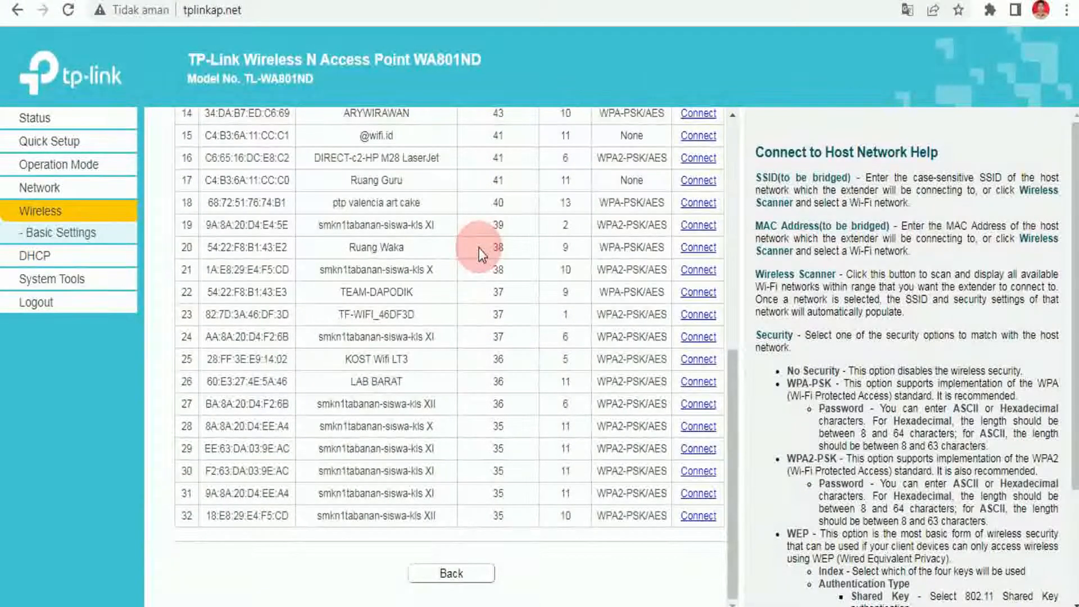
{"action": "scroll", "coordinate": [479, 248], "scroll_direction": "up", "scroll_amount": 8}
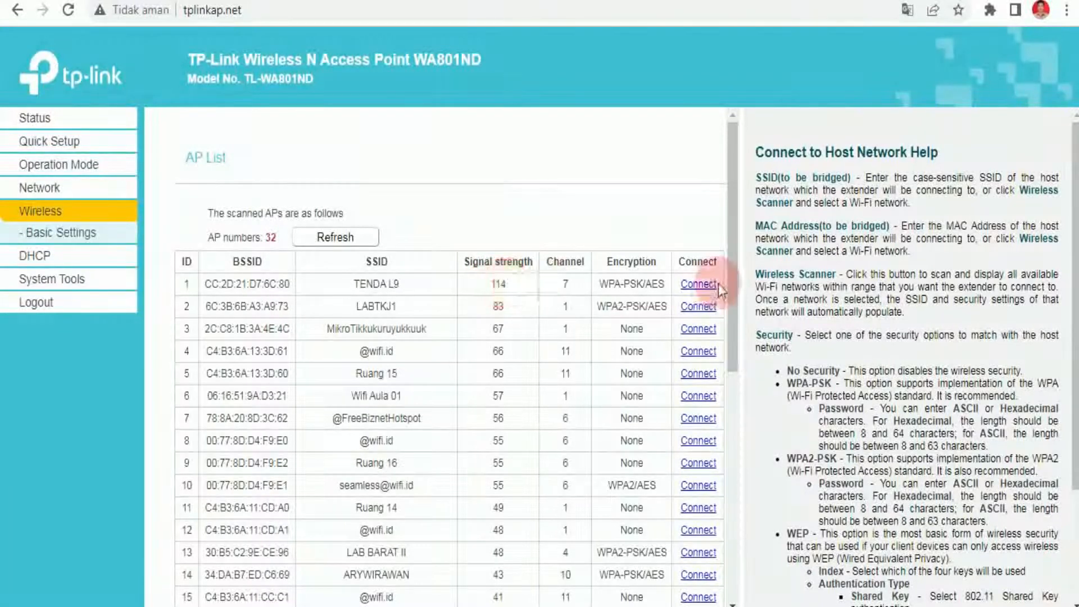
Choose TENDA L9 from the AP list, enter its WPA-PSK Wi-Fi password, then go to DHCP.
{"action": "left_click", "coordinate": [703, 285]}
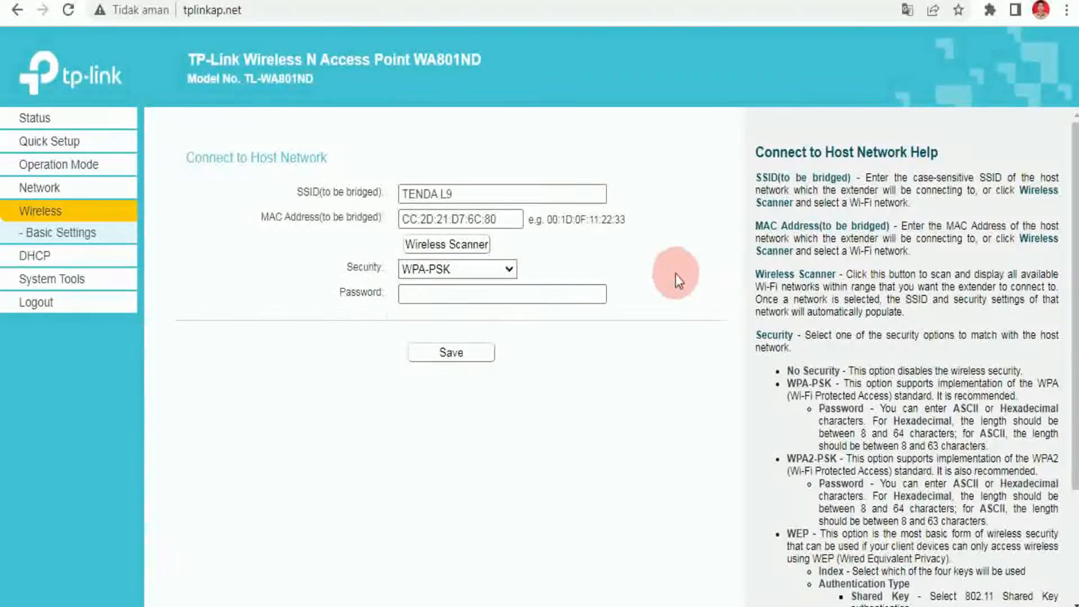
{"action": "left_click", "coordinate": [552, 296]}
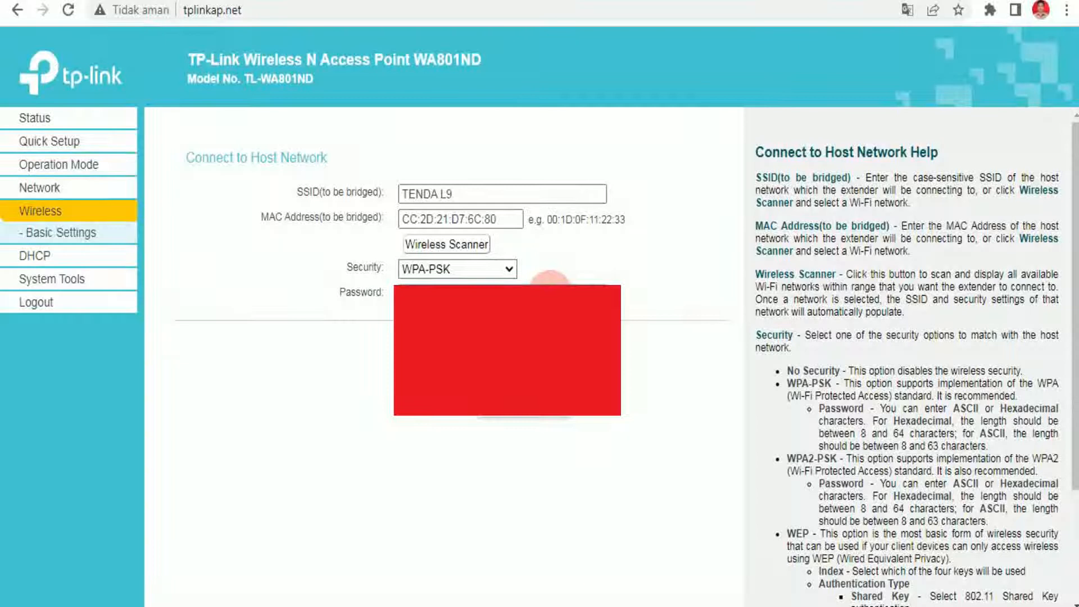
{"action": "left_click", "coordinate": [628, 266]}
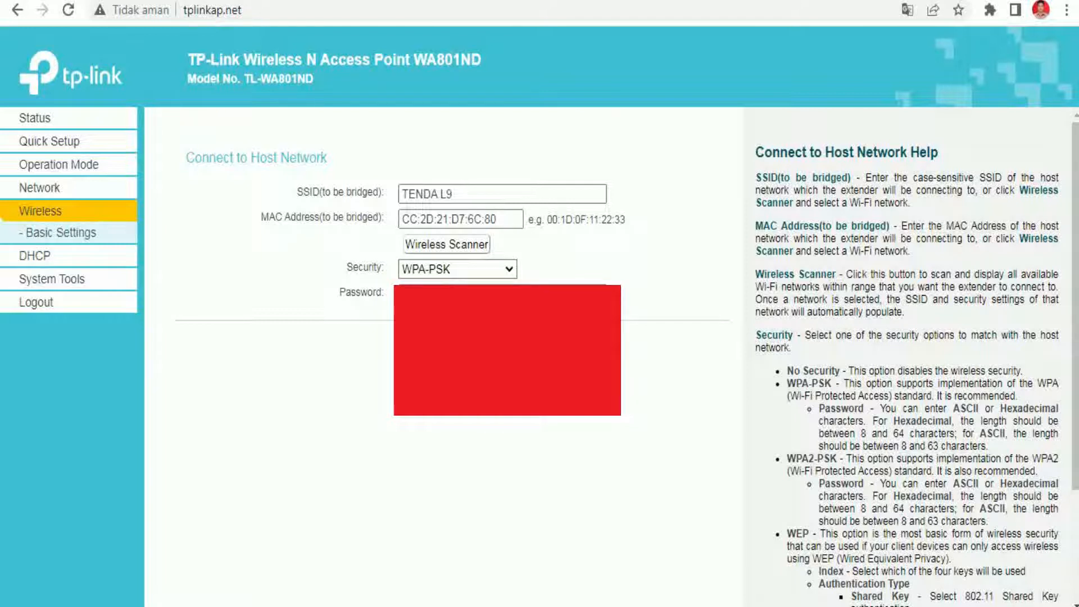
{"action": "left_click", "coordinate": [42, 257]}
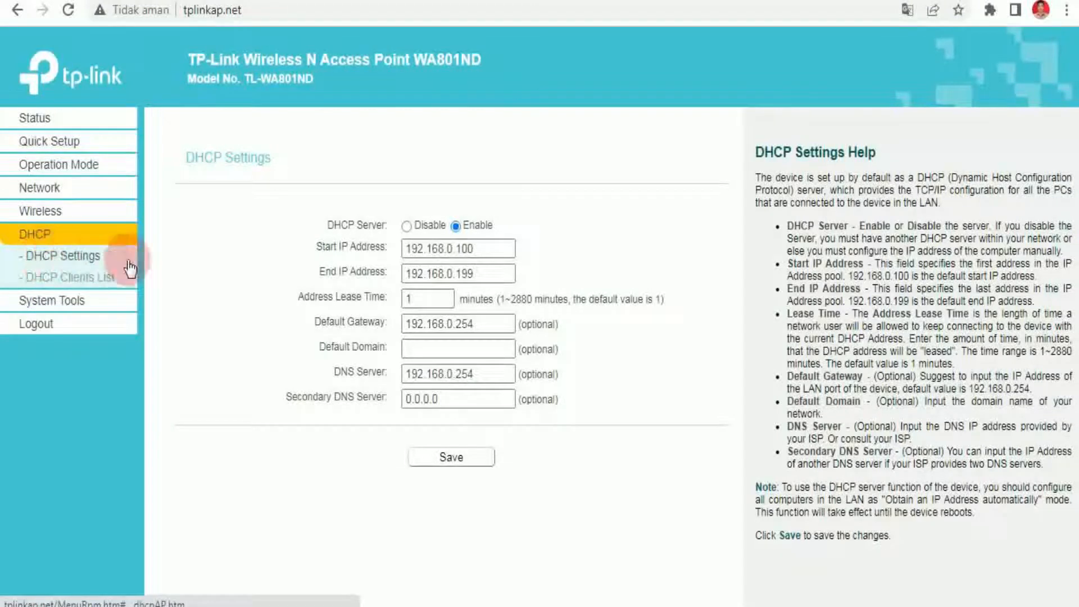
Change the DHCP default gateway and DNS server from 192.168.0.254 to 192.168.0.1 and save.
{"action": "left_click", "coordinate": [491, 325]}
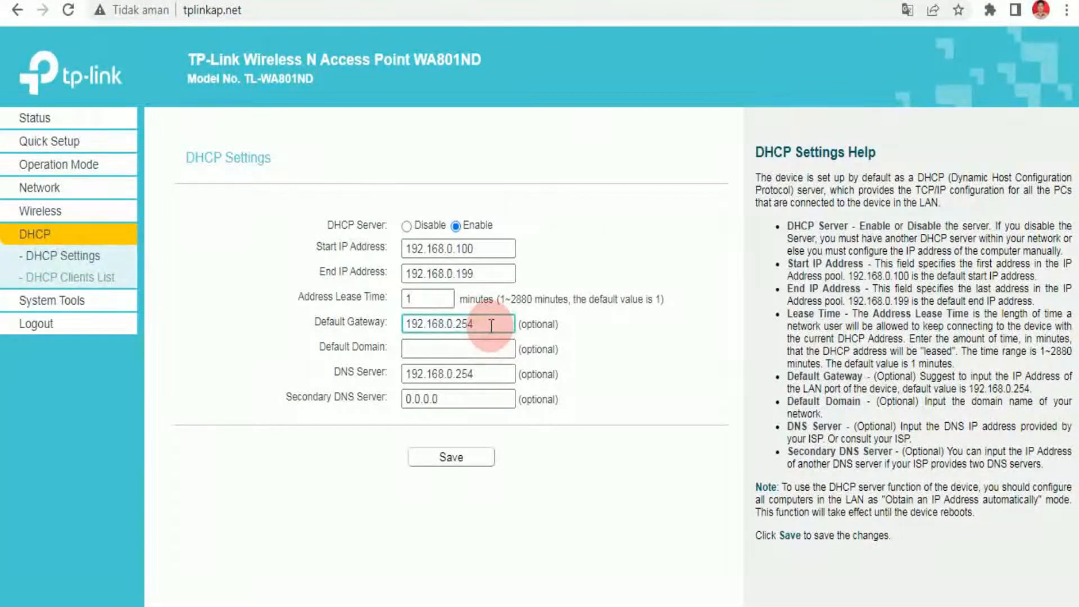
{"action": "key", "text": "BackSpace"}
{"action": "key", "text": "BackSpace"}
{"action": "key", "text": "BackSpace"}
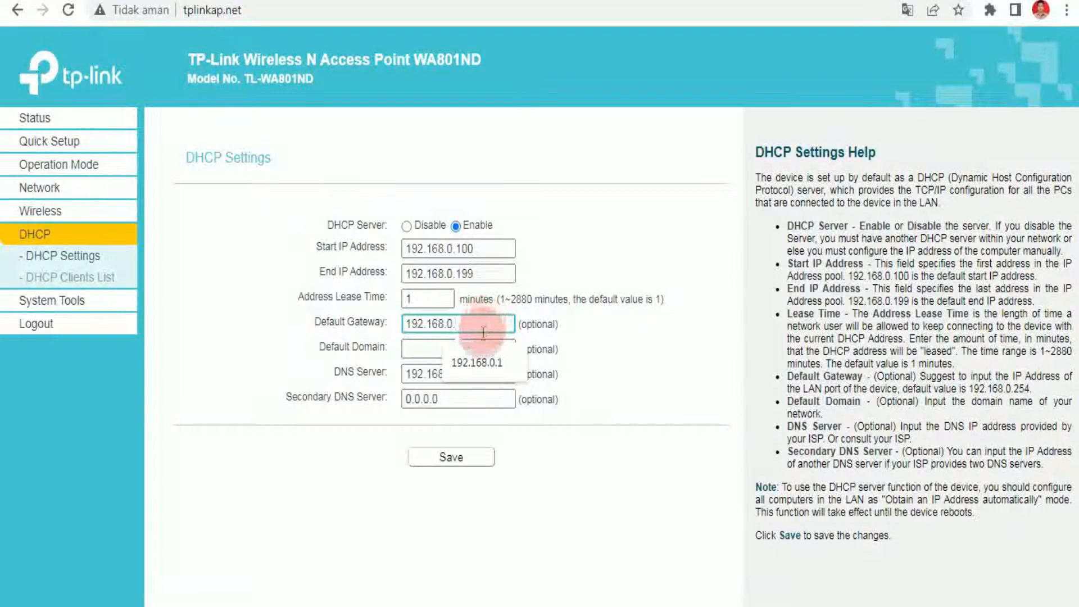
{"action": "left_click", "coordinate": [479, 364]}
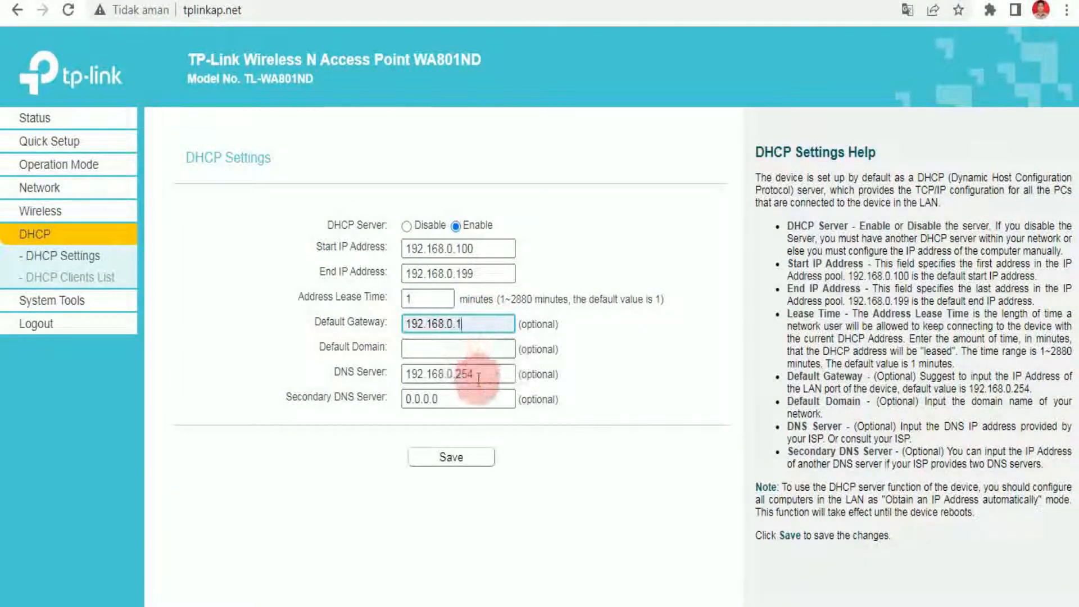
{"action": "left_click_drag", "start_coordinate": [477, 374], "coordinate": [455, 375]}
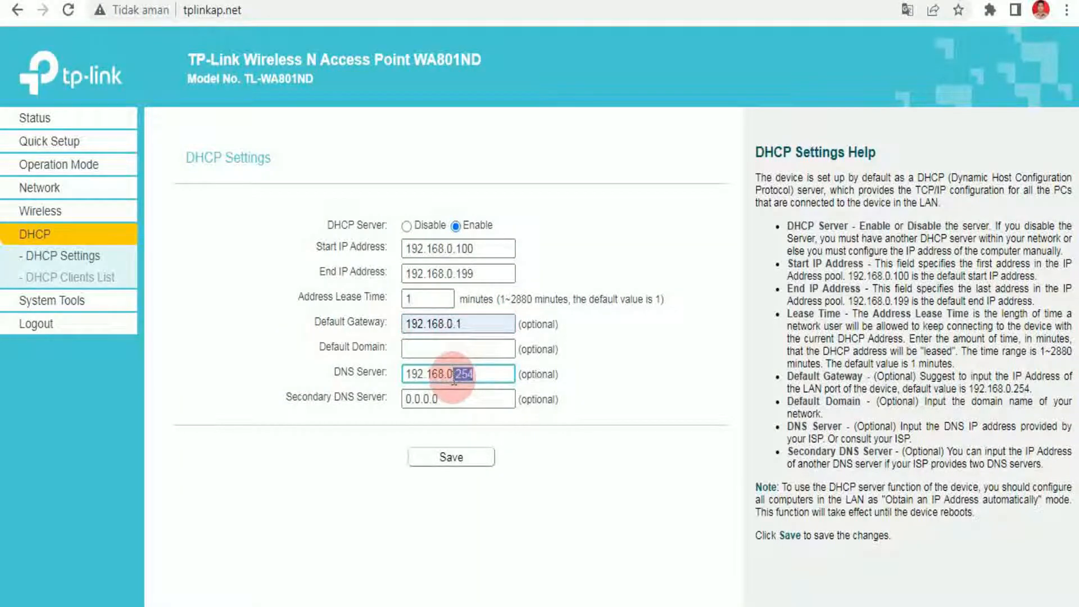
{"action": "type", "text": "1"}
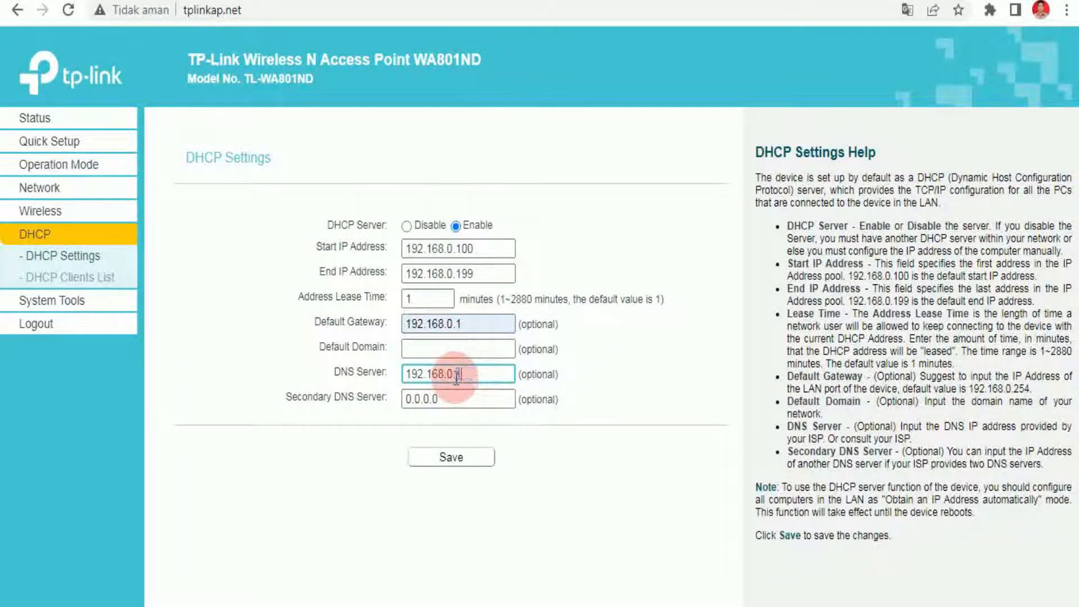
{"action": "left_click", "coordinate": [494, 461]}
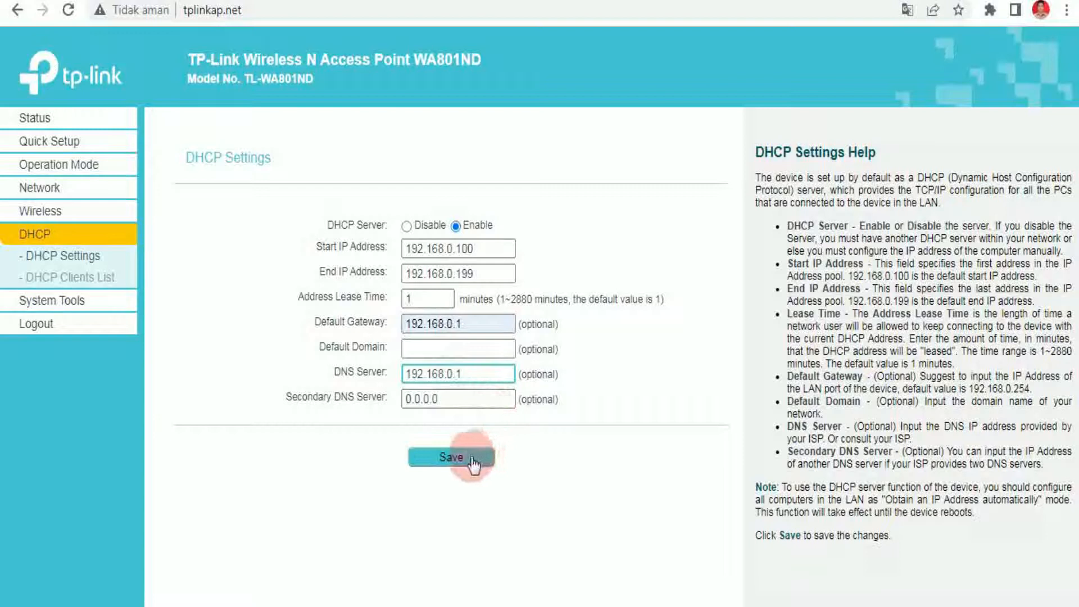
{"action": "left_click", "coordinate": [471, 459]}
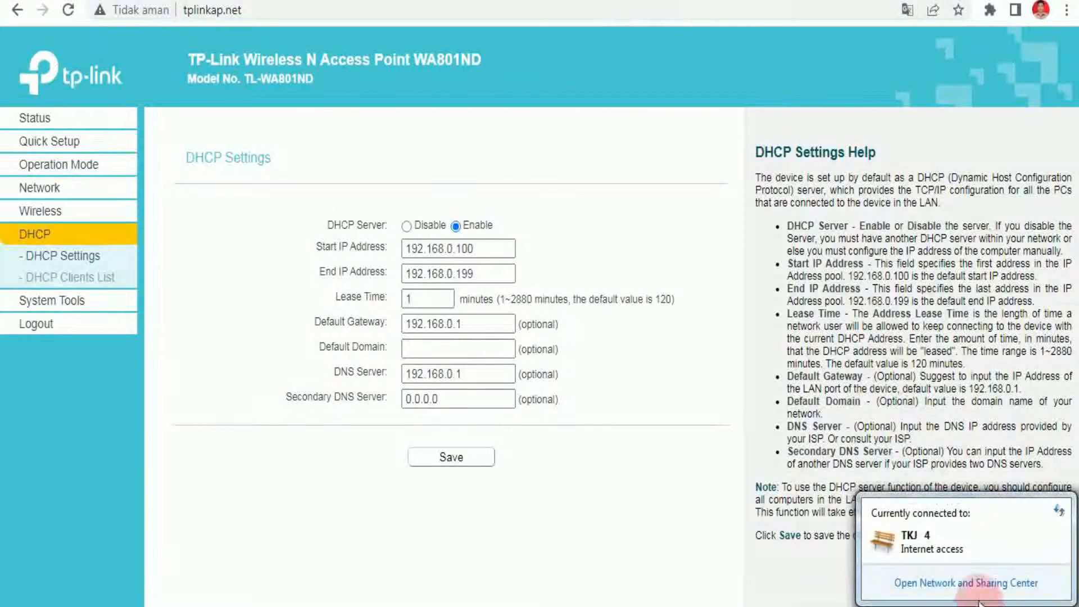
{"action": "left_click", "coordinate": [955, 584]}
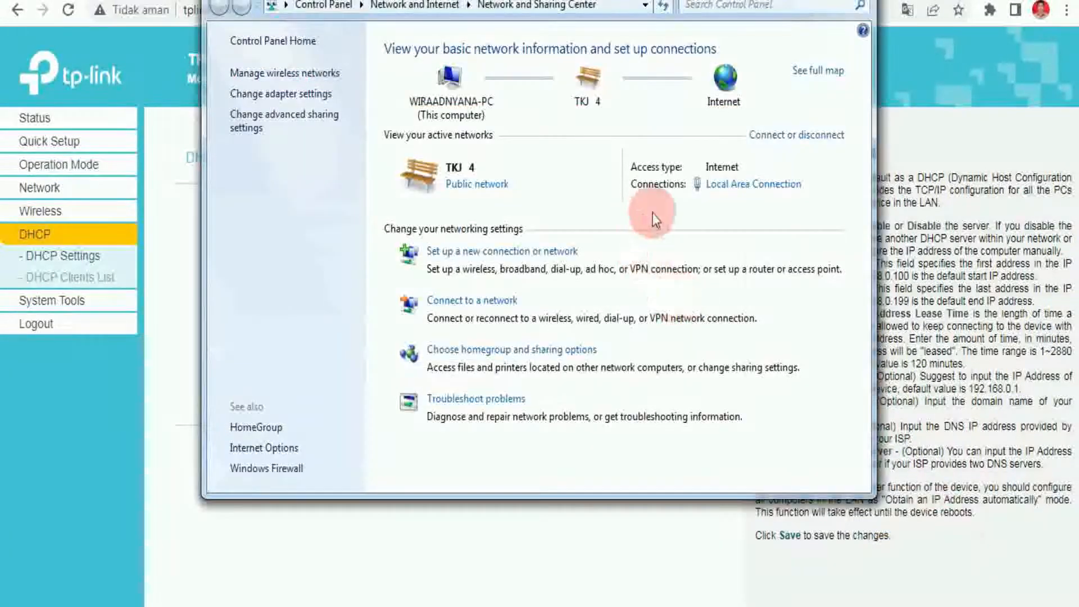
{"action": "left_click", "coordinate": [724, 184]}
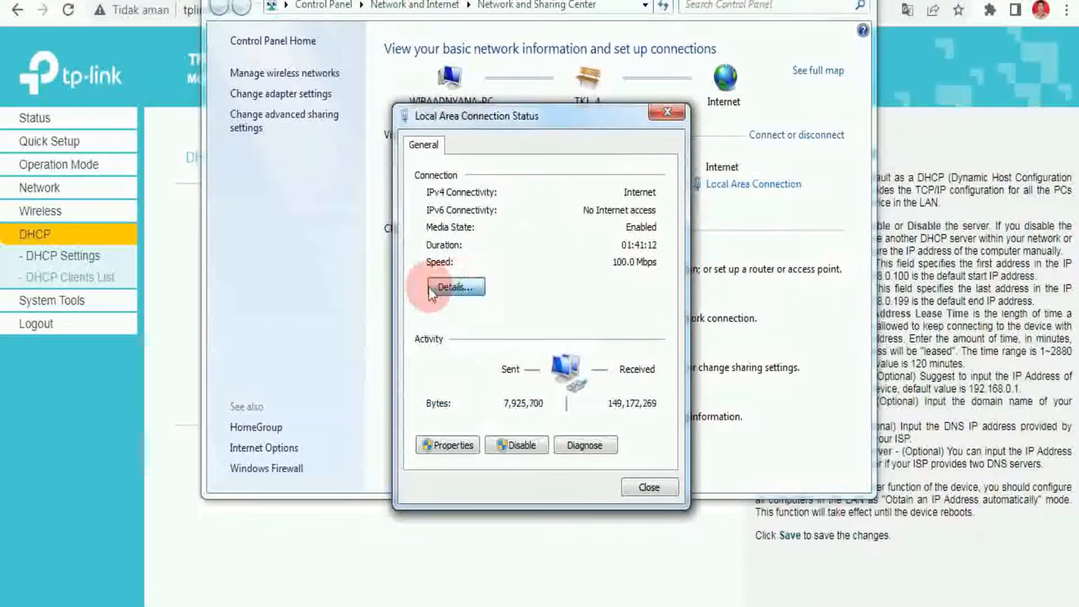
{"action": "left_click", "coordinate": [431, 290]}
{"action": "left_click_drag", "start_coordinate": [552, 150], "coordinate": [535, 141]}
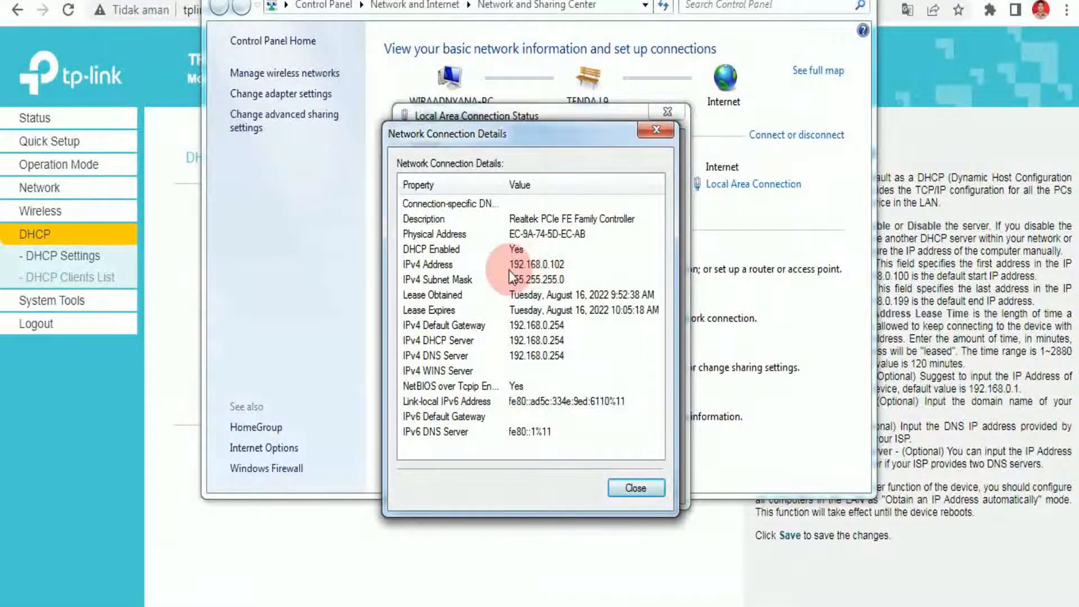
{"action": "left_click", "coordinate": [644, 480]}
{"action": "left_click", "coordinate": [641, 487]}
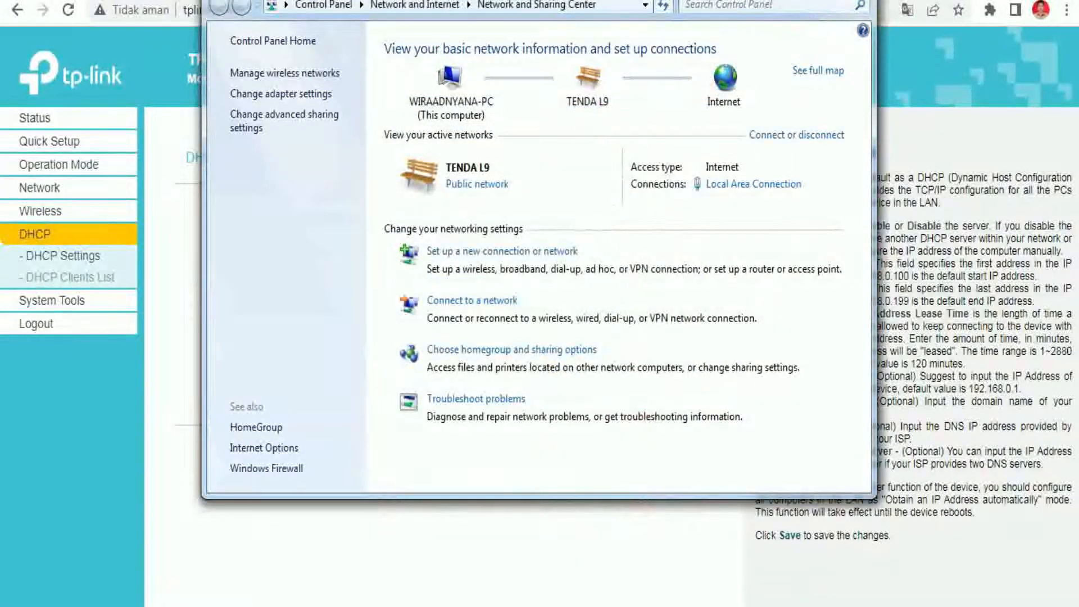
Close the network overview, load google.com in a new tab, and search for 'speedtest'.
{"action": "left_click", "coordinate": [859, 5]}
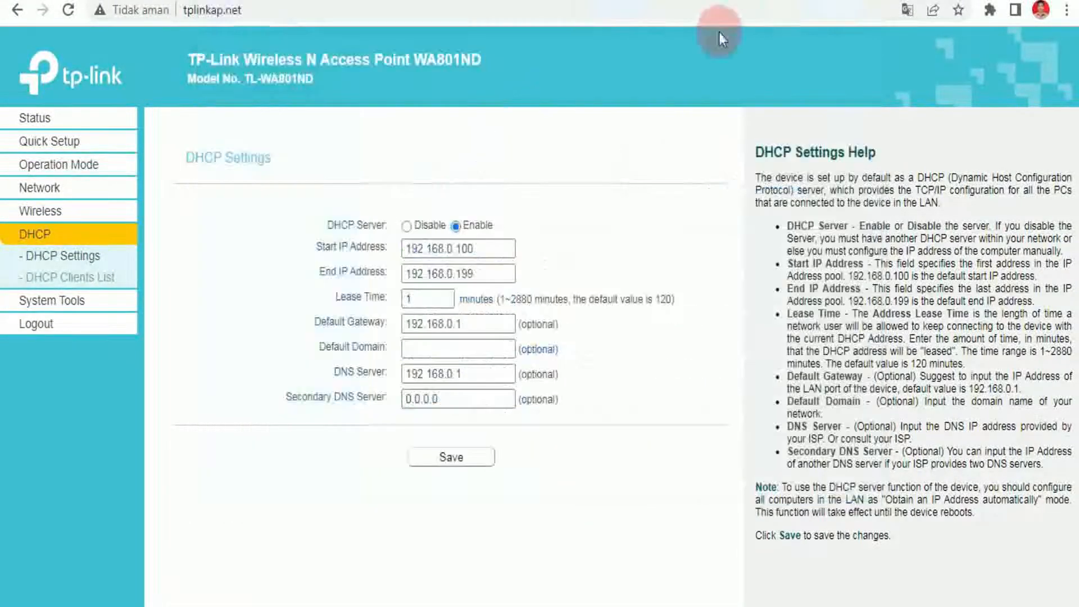
{"action": "key", "text": "ctrl+t"}
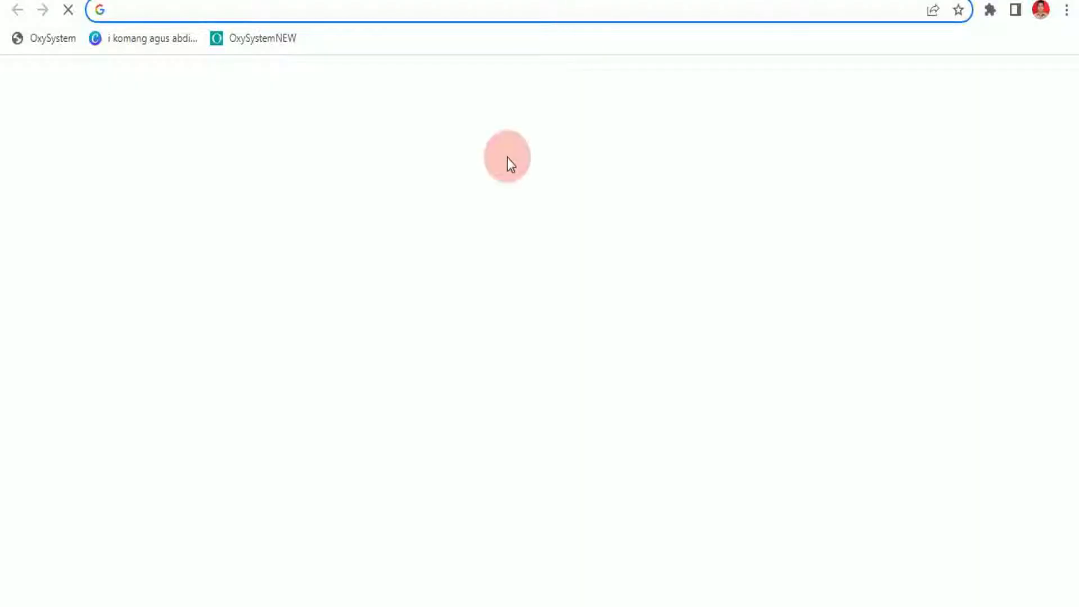
{"action": "type", "text": "s"}
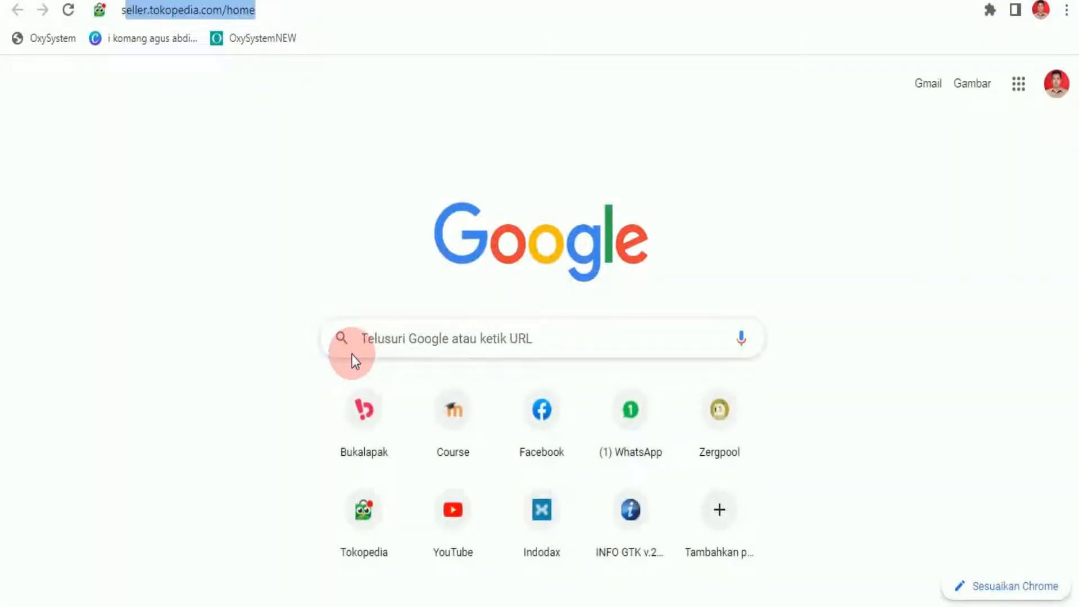
{"action": "key", "text": "BackSpace"}
{"action": "type", "text": "google.com"}
{"action": "key", "text": "Return"}
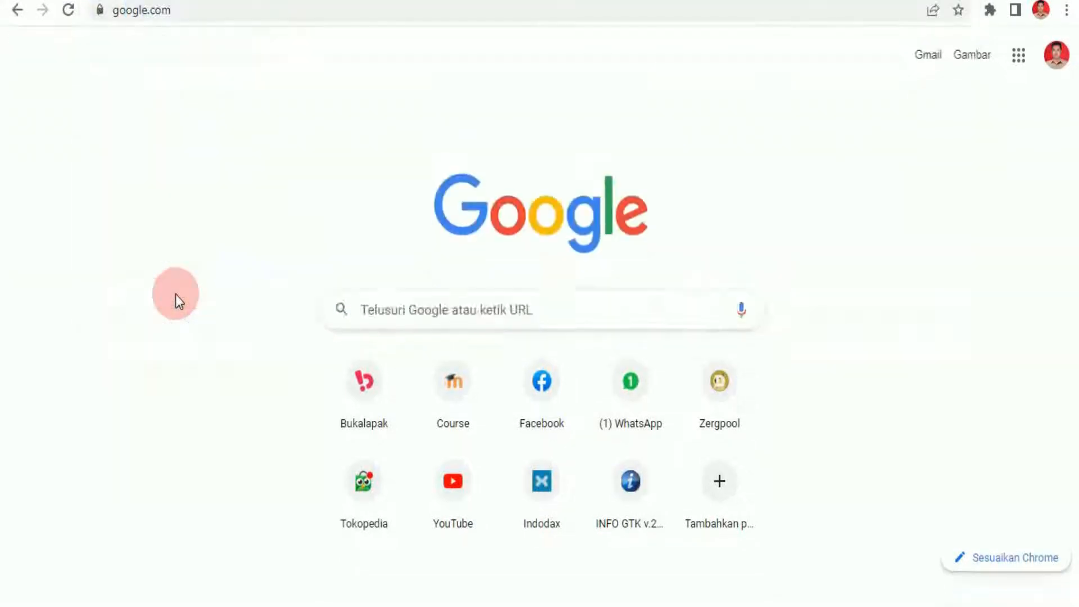
{"action": "type", "text": "sp"}
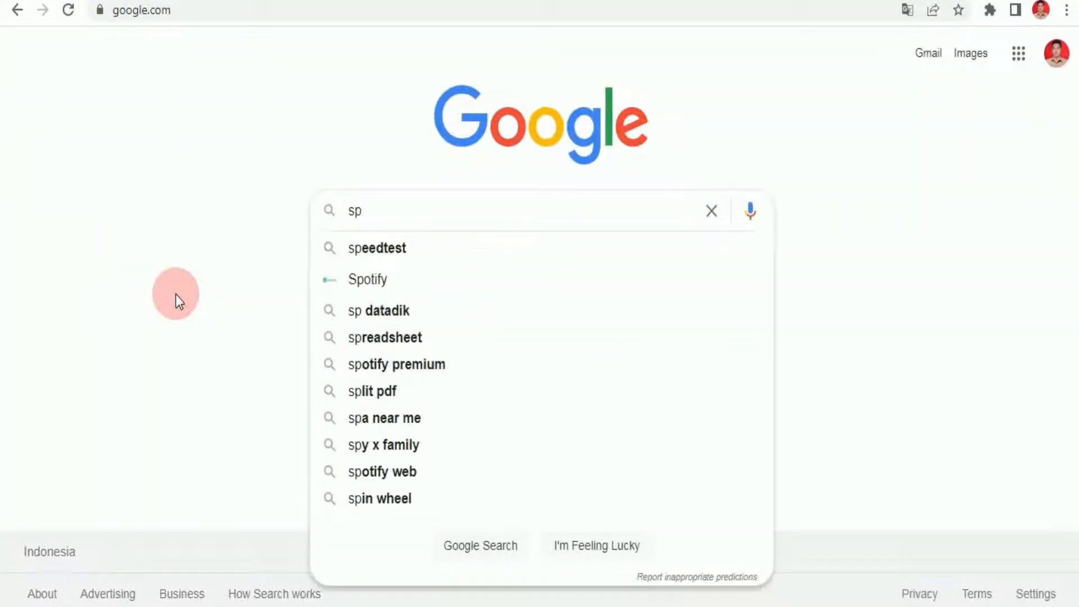
{"action": "left_click", "coordinate": [375, 246]}
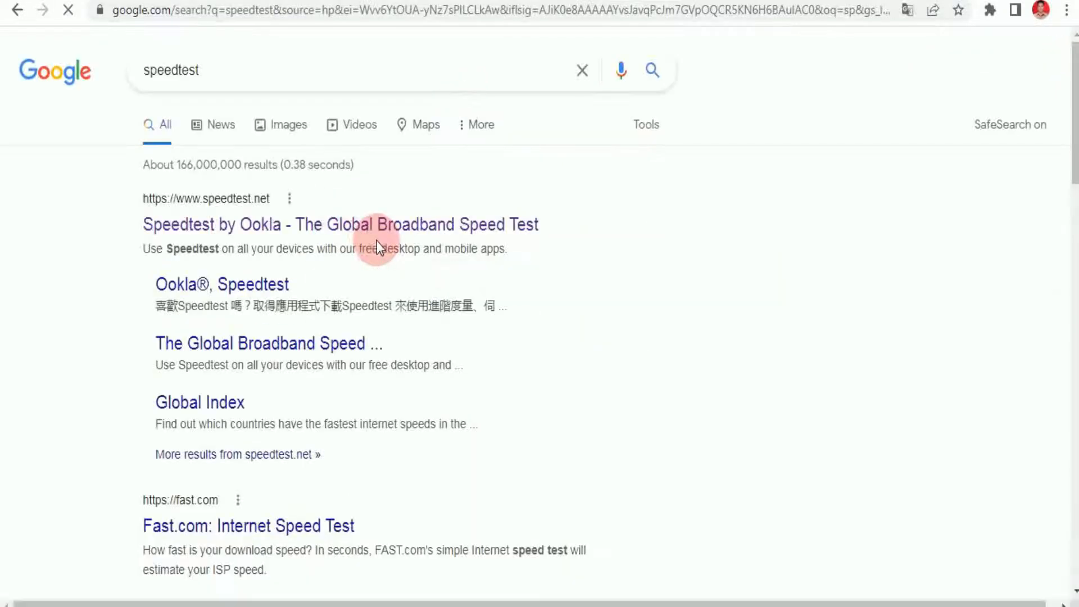
Open the 'Speedtest by Ookla - The Global Broadband Speed Test' result at speedtest.net.
{"action": "left_click", "coordinate": [347, 227]}
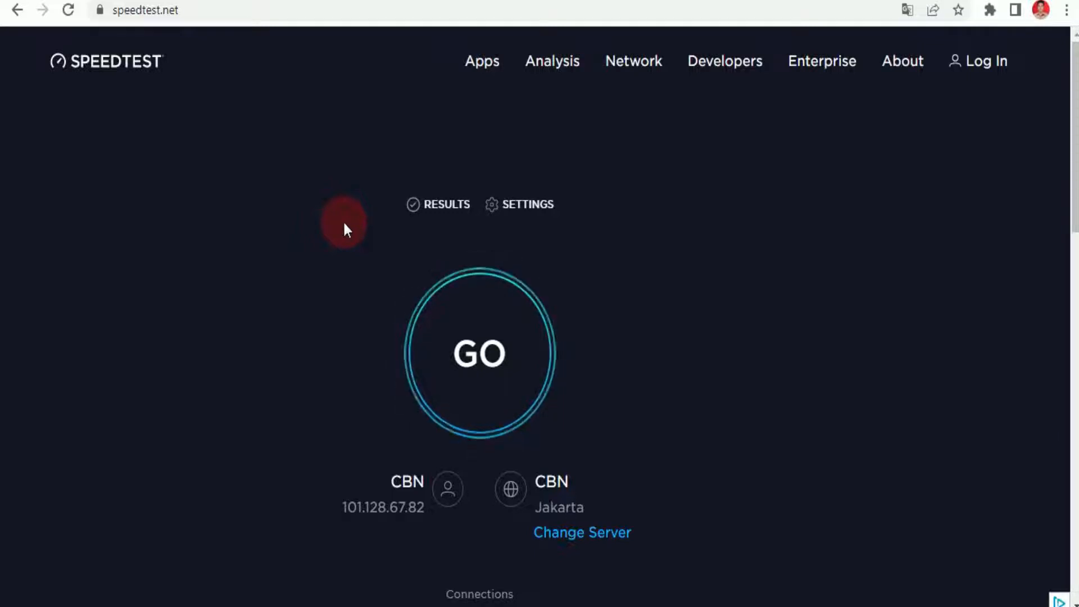
Run the speed test, getting 74.16 Mbps download, 92.07 upload and 4 ms ping.
{"action": "left_click", "coordinate": [483, 344]}
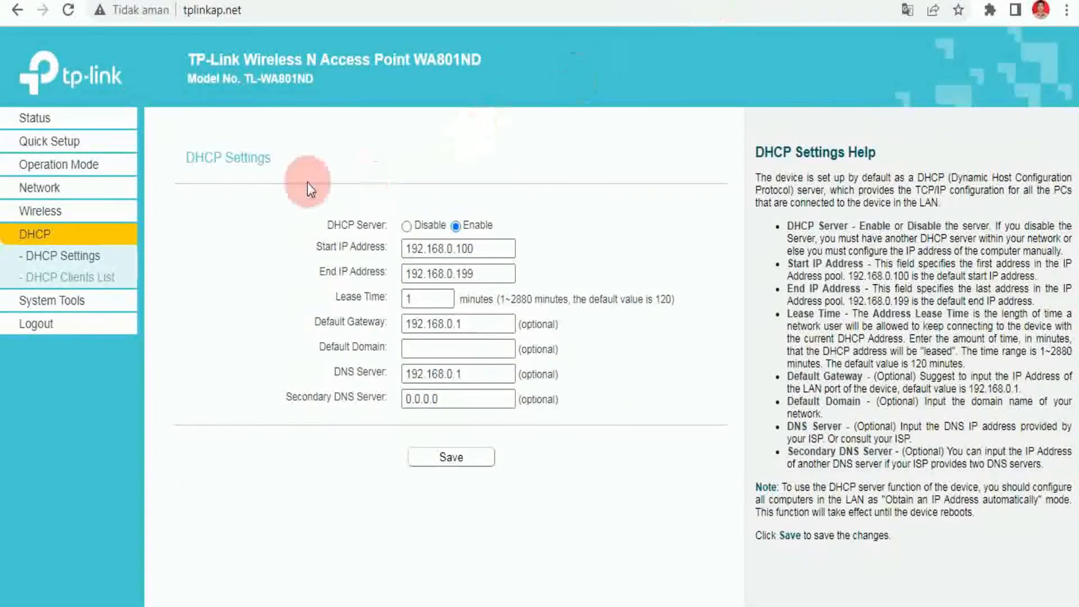
Log out of the WA801ND admin pages and confirm, returning to the login page.
{"action": "left_click", "coordinate": [51, 331]}
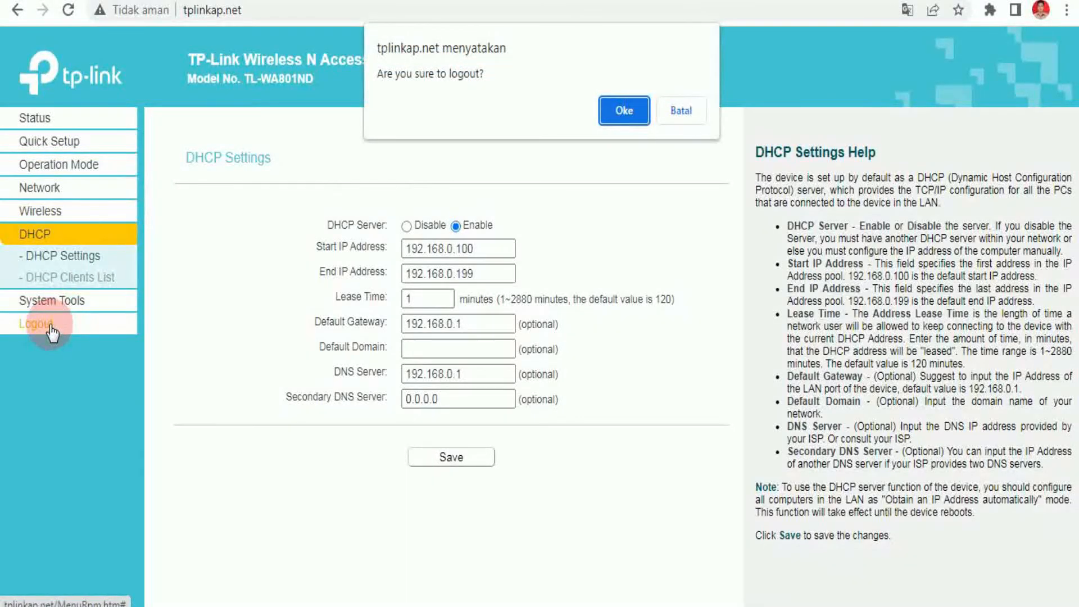
{"action": "left_click", "coordinate": [620, 111]}
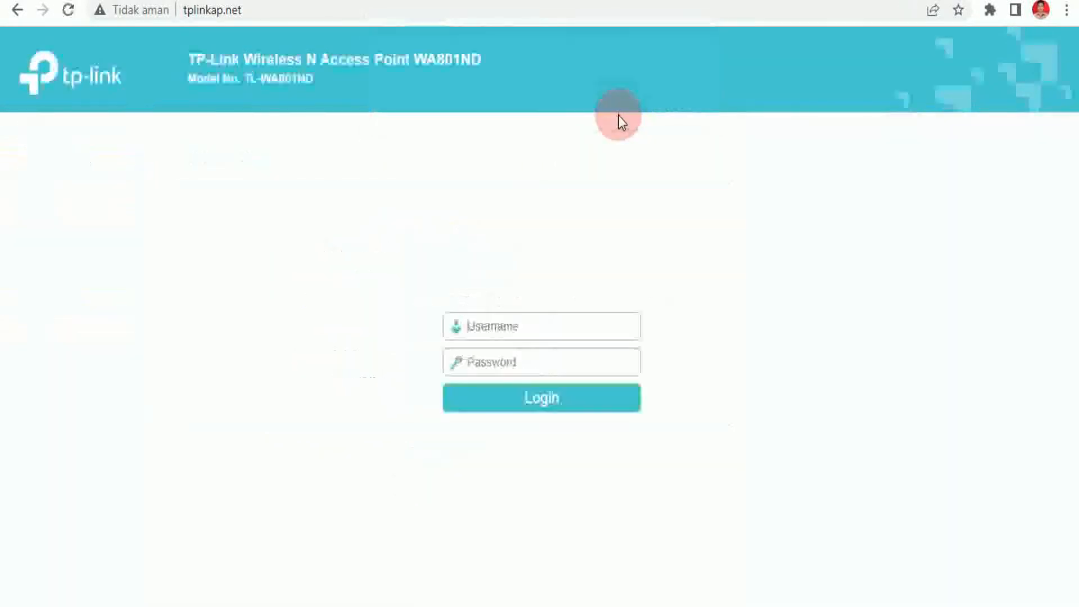